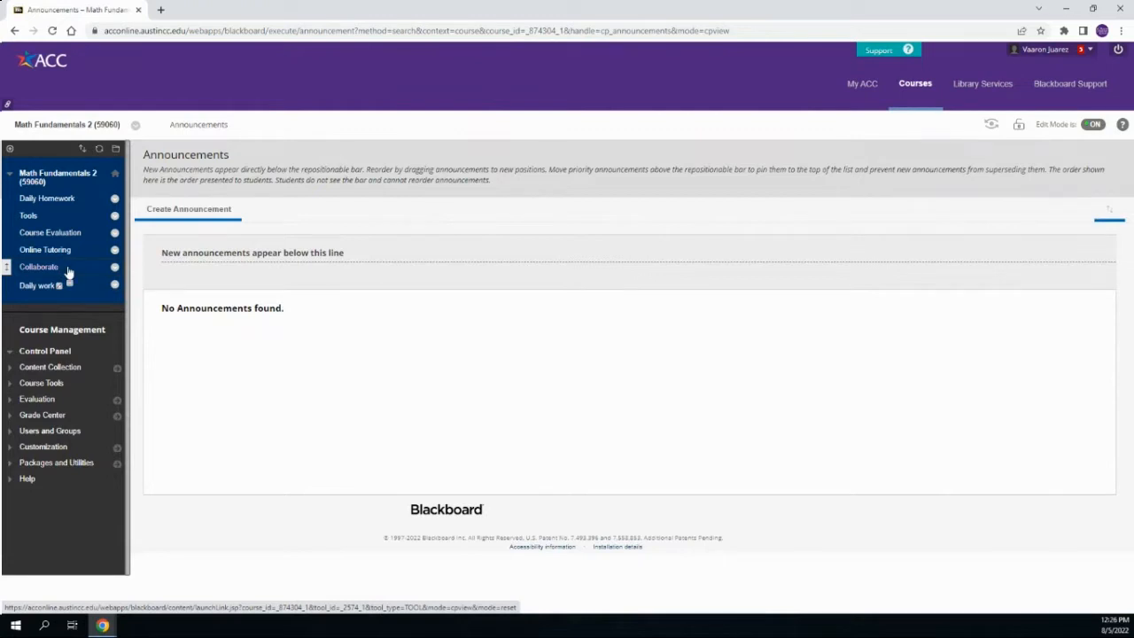
# Hide the Collaborate link in the course menu
pyautogui.click(114, 267)
pyautogui.click(128, 337)
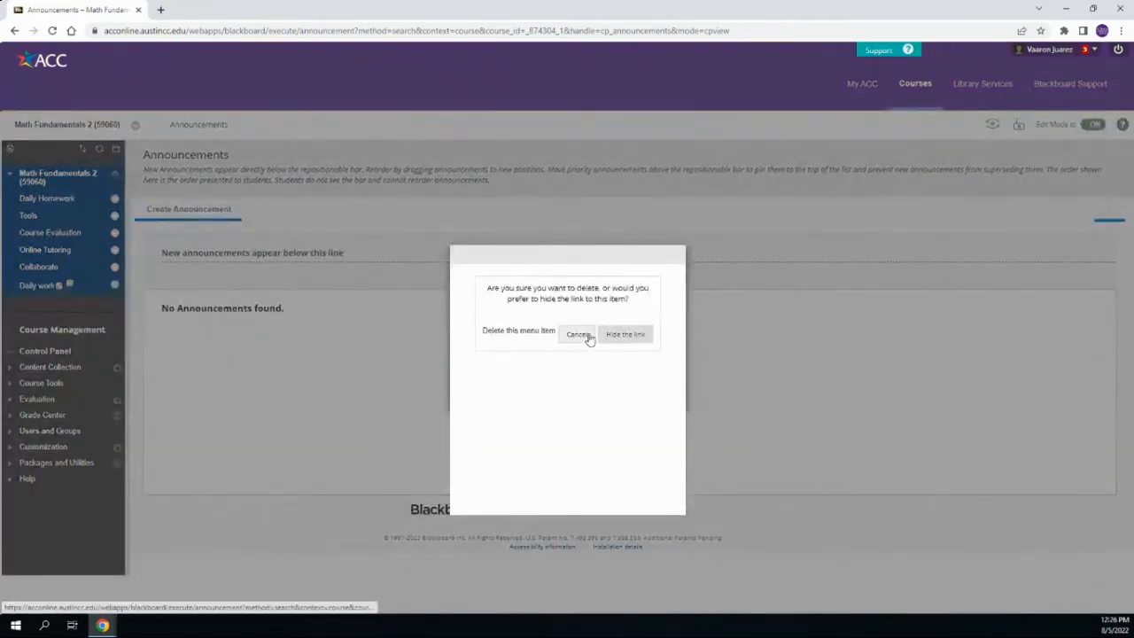
pyautogui.click(616, 335)
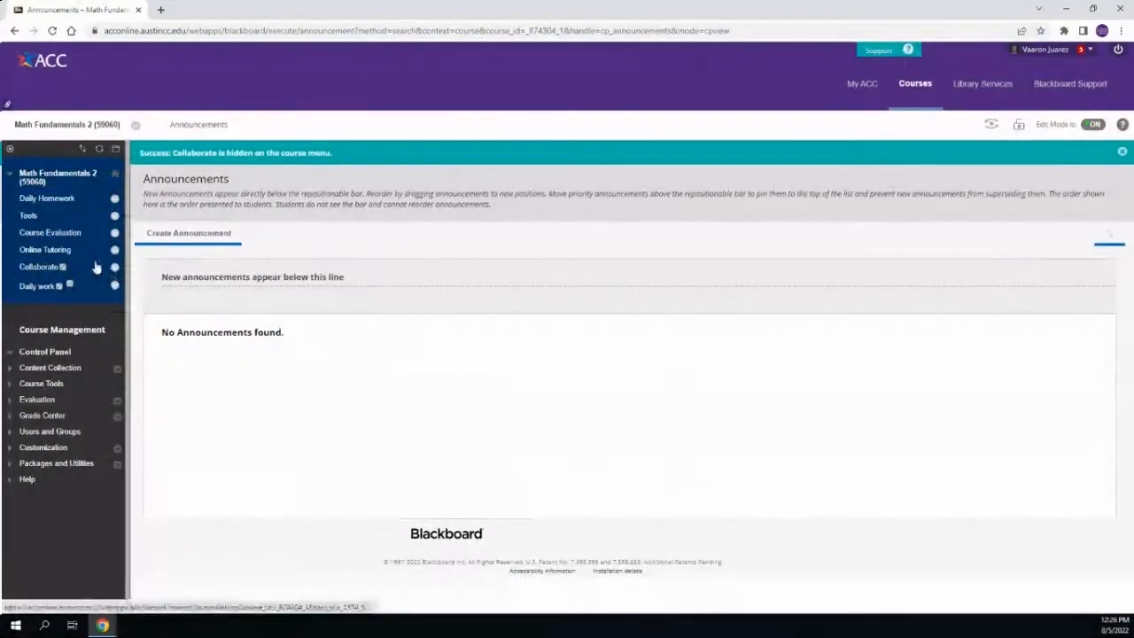
# Permanently delete the hidden Collaborate item from the course menu
pyautogui.click(115, 266)
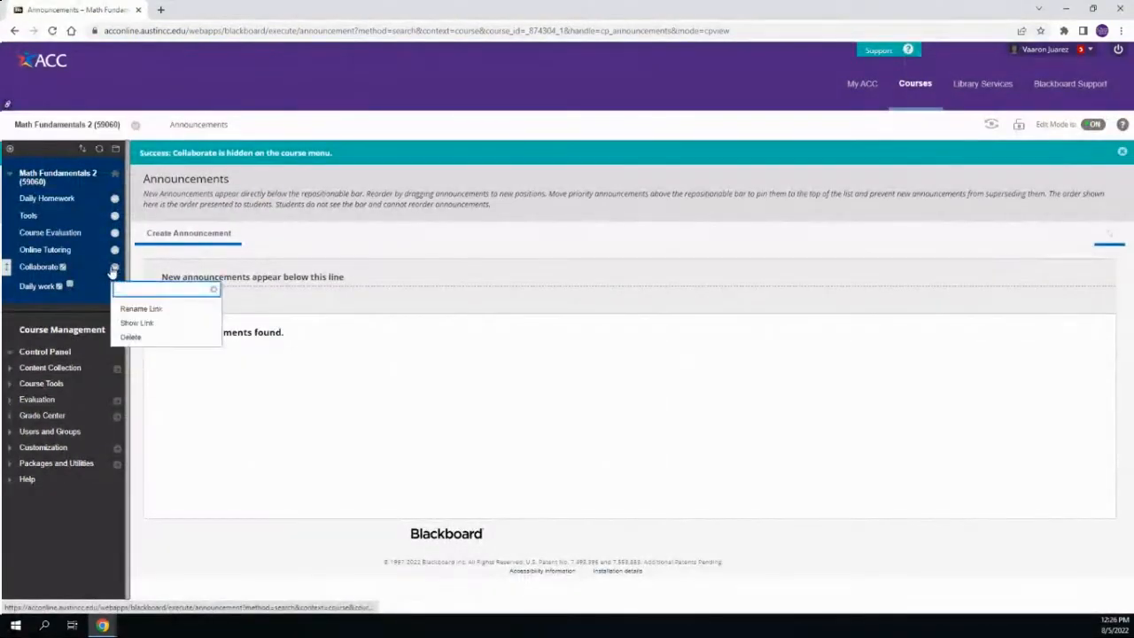
pyautogui.click(177, 339)
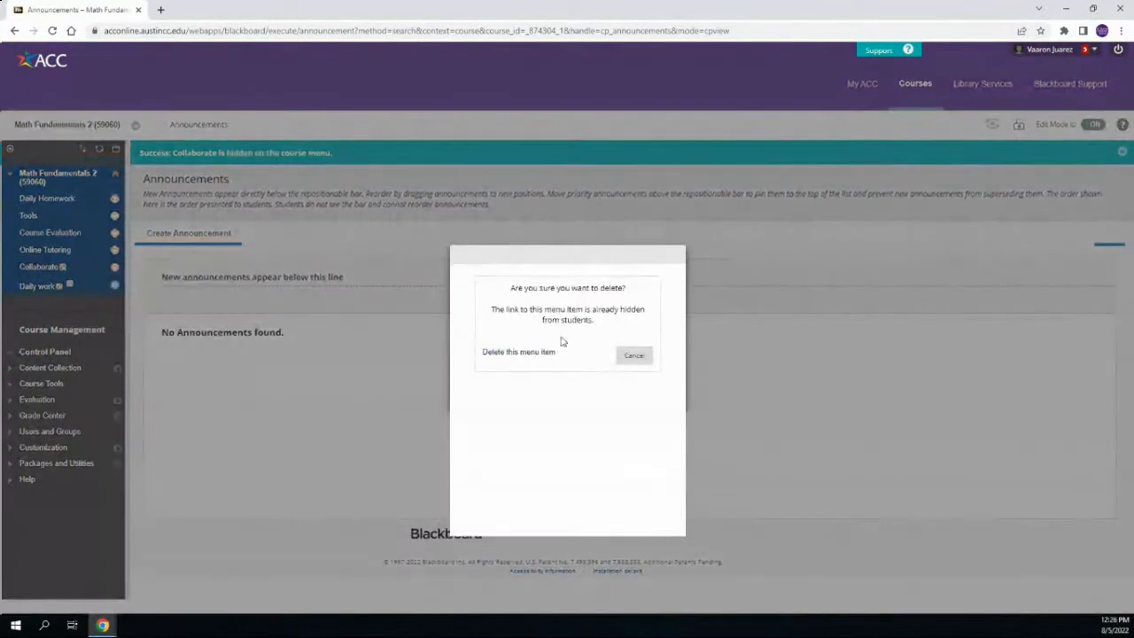
pyautogui.click(519, 352)
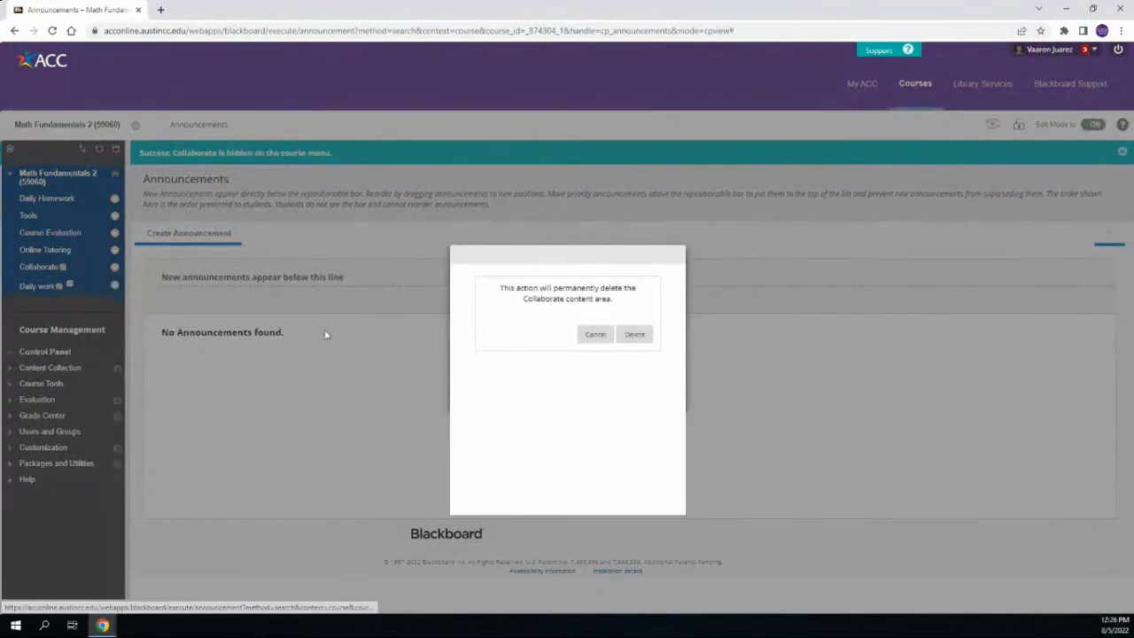
pyautogui.click(635, 335)
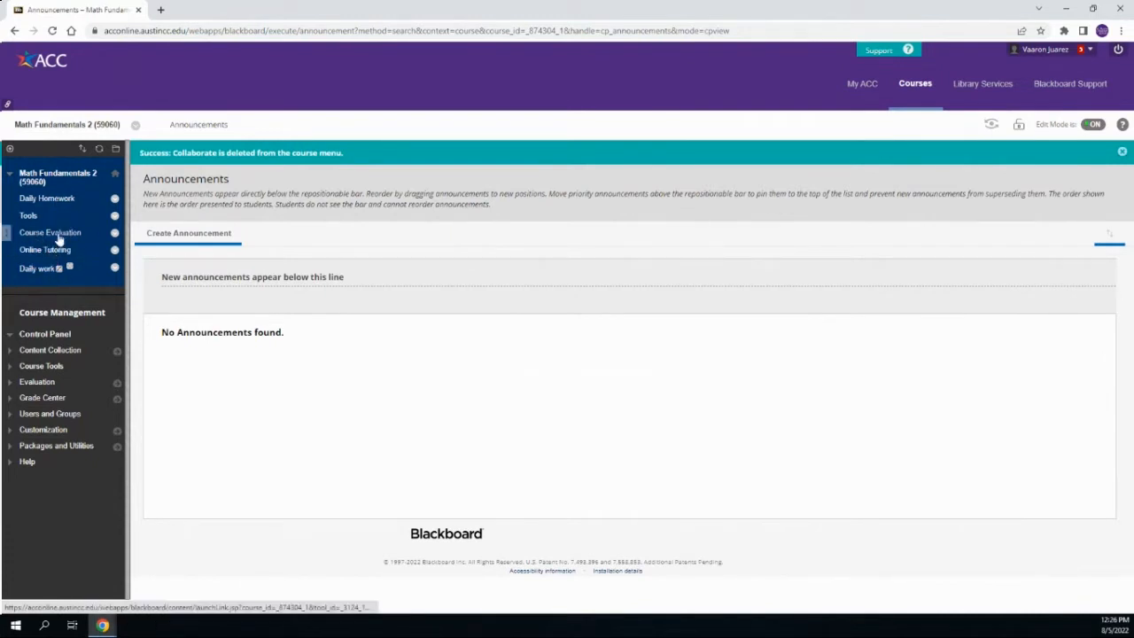
# Add a tool link named Collaborate to the course menu, of type Blackboard Collaborate Ultra and available to users
pyautogui.click(10, 149)
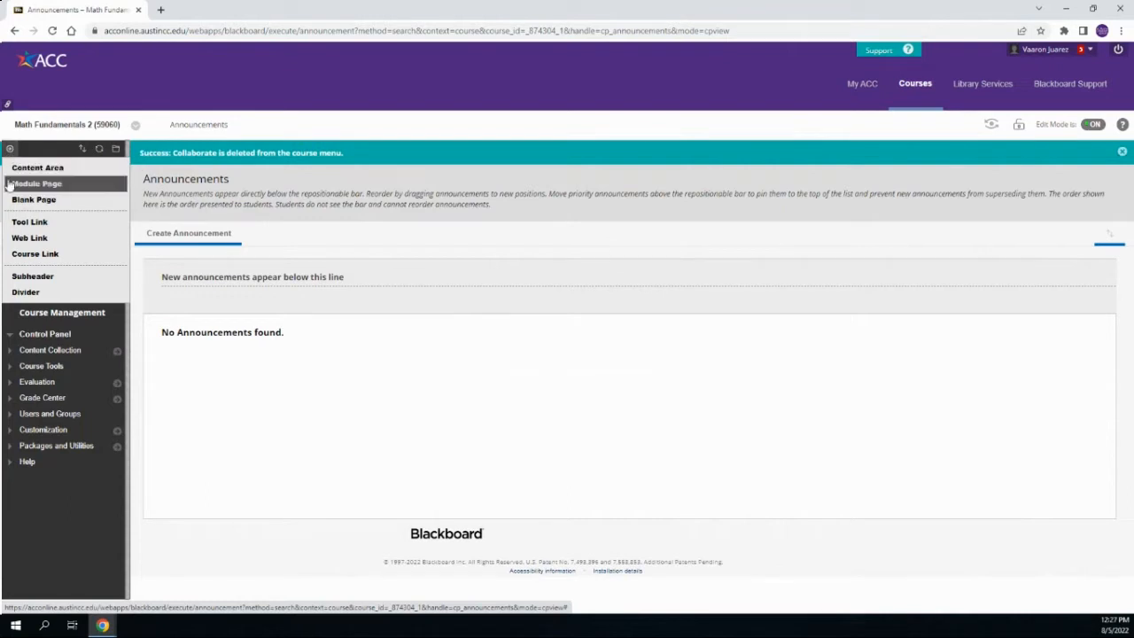
pyautogui.click(31, 222)
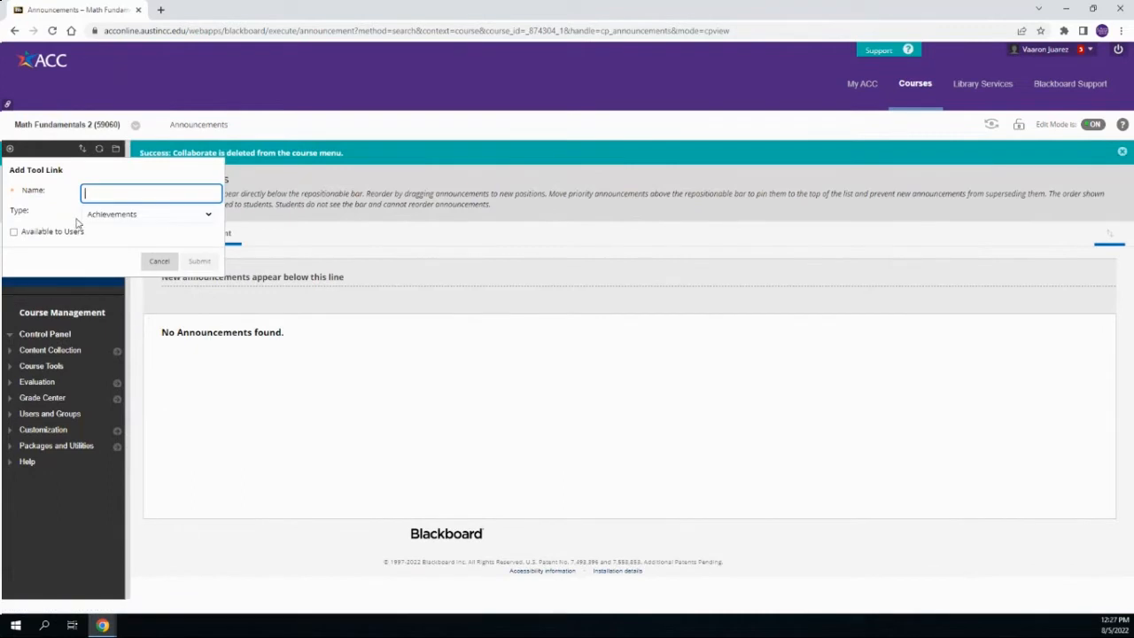
pyautogui.click(206, 218)
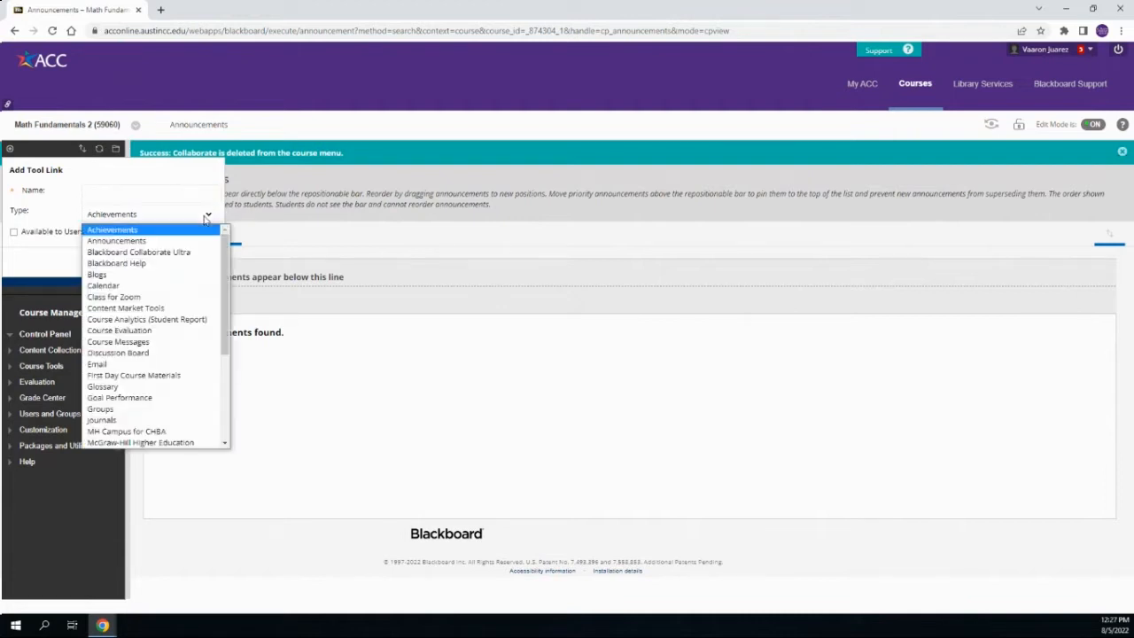
pyautogui.click(170, 255)
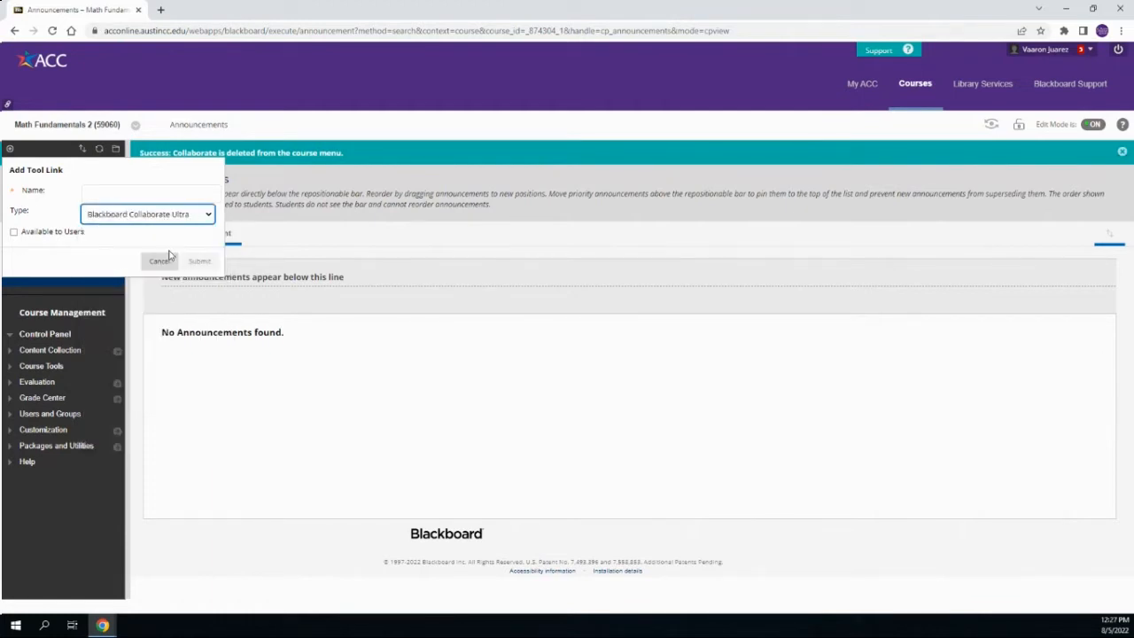
pyautogui.click(177, 193)
pyautogui.write('C')
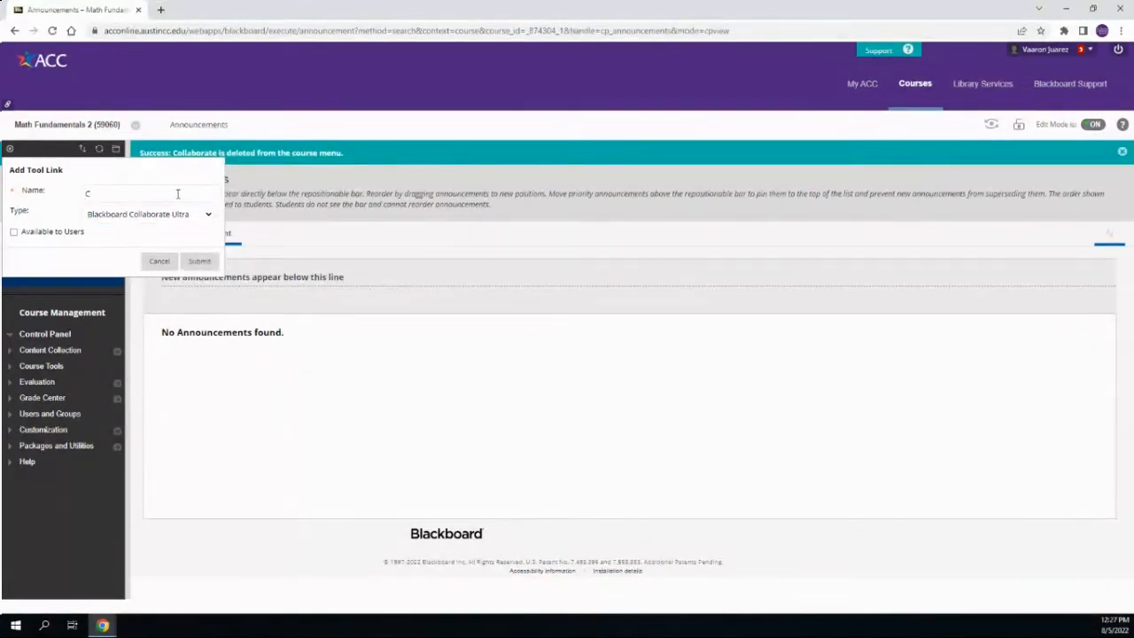
pyautogui.write('ollaborate')
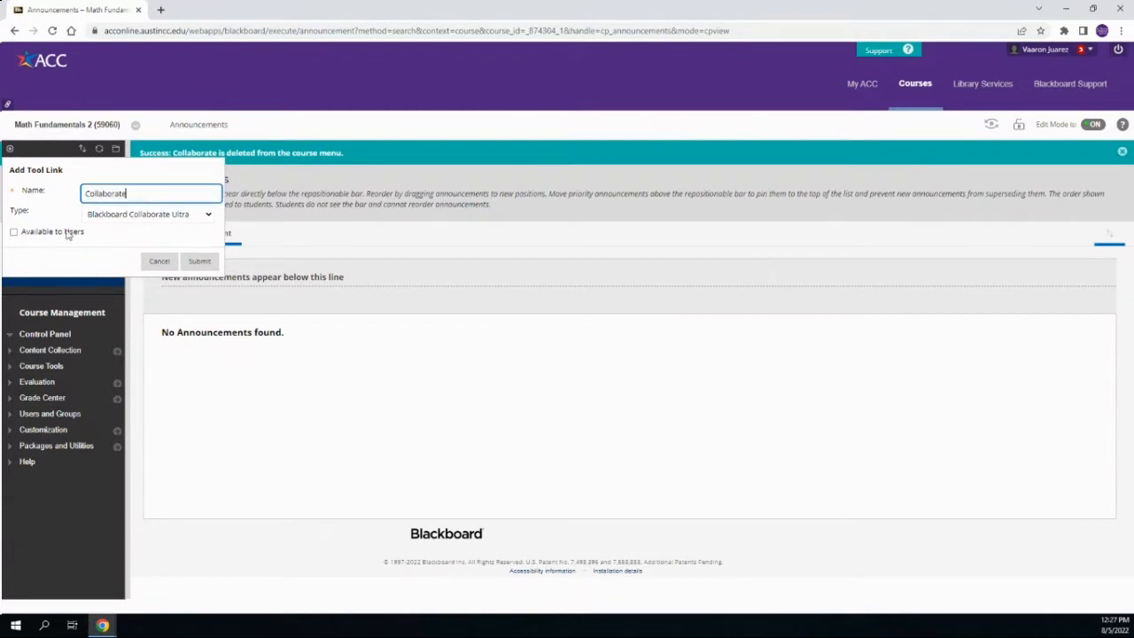
pyautogui.click(14, 233)
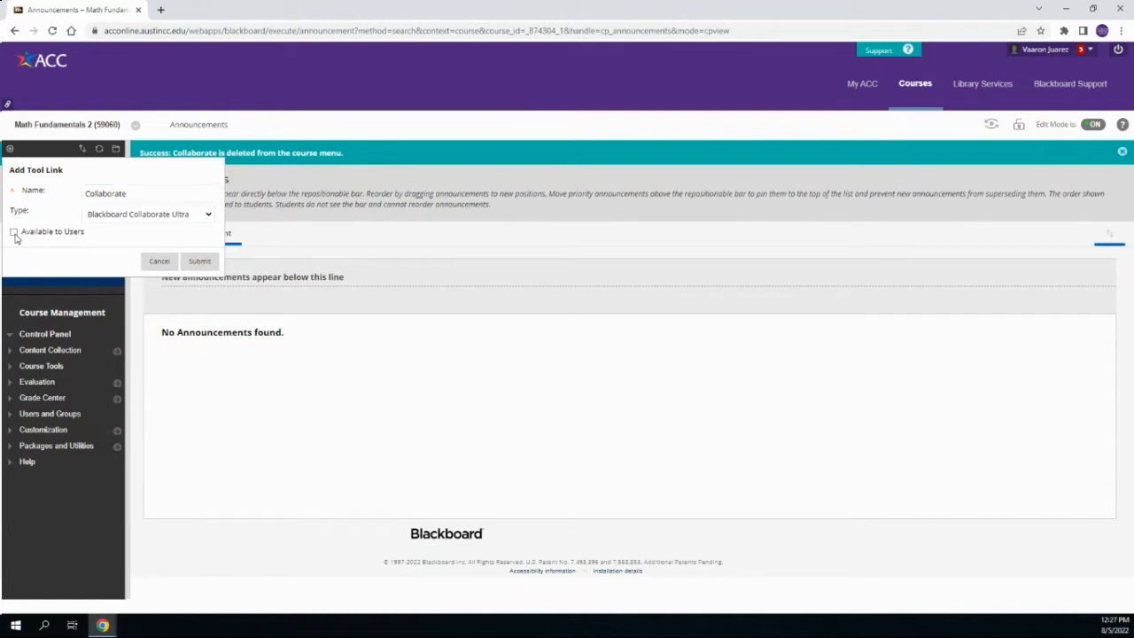
pyautogui.click(203, 263)
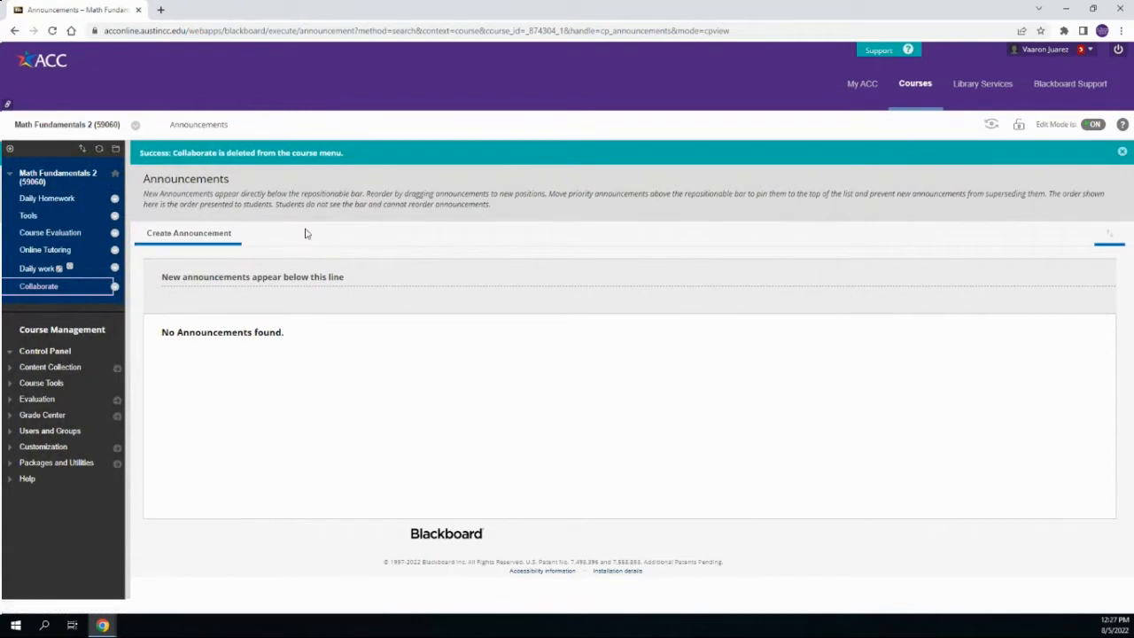
# Open Collaborate from the course menu and start creating a new session
pyautogui.click(38, 288)
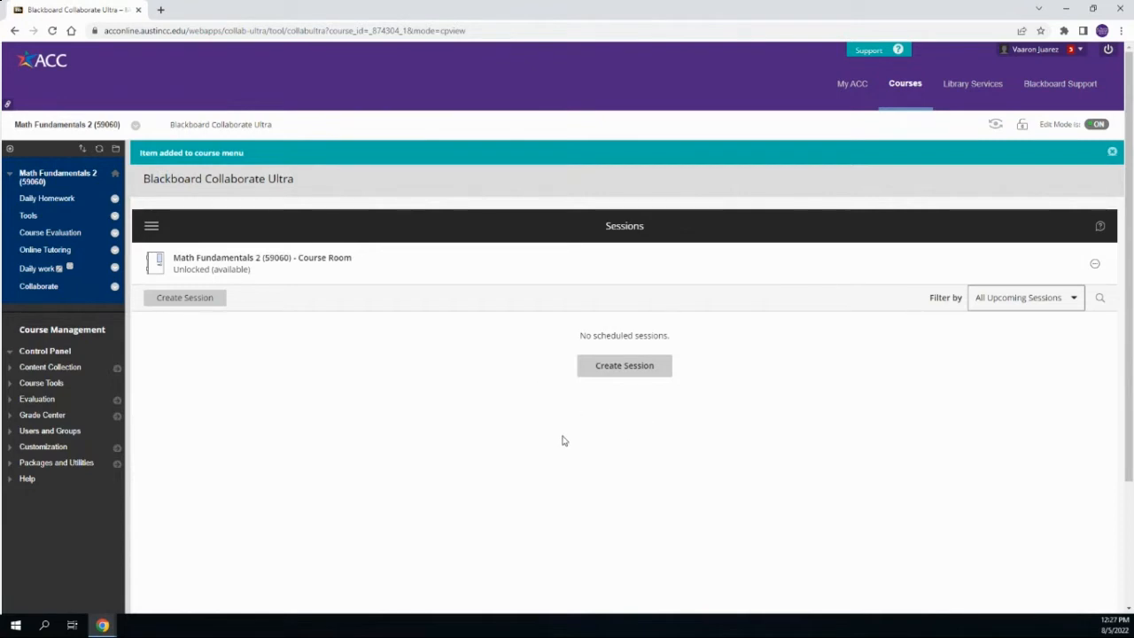
pyautogui.click(627, 372)
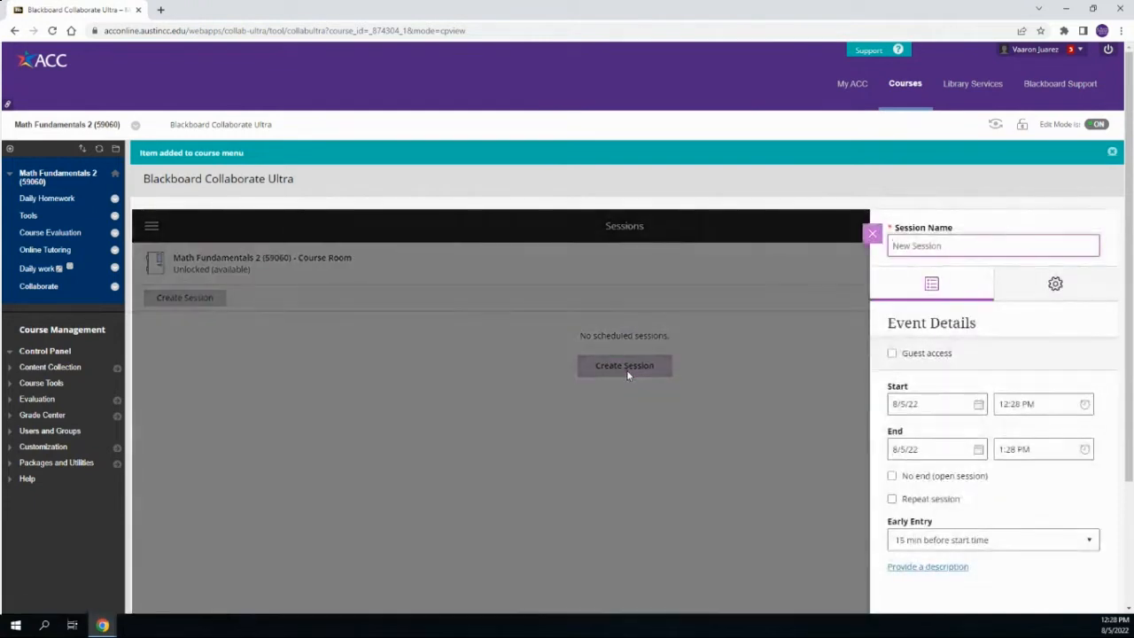
pyautogui.scroll(-2, 688, 384)
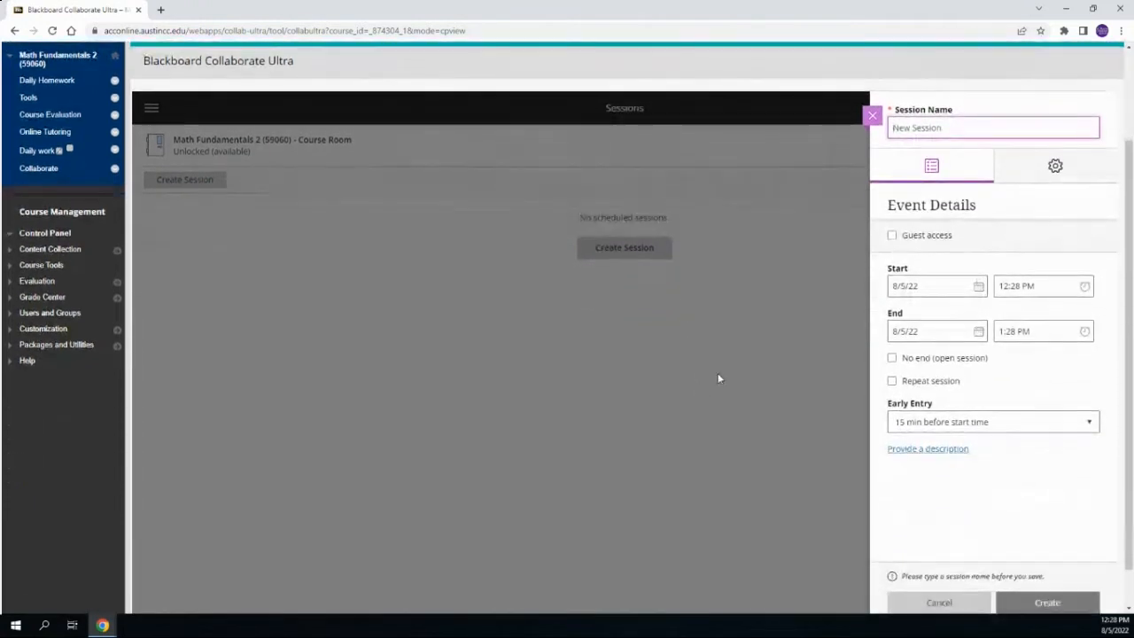
pyautogui.scroll(-1, 719, 377)
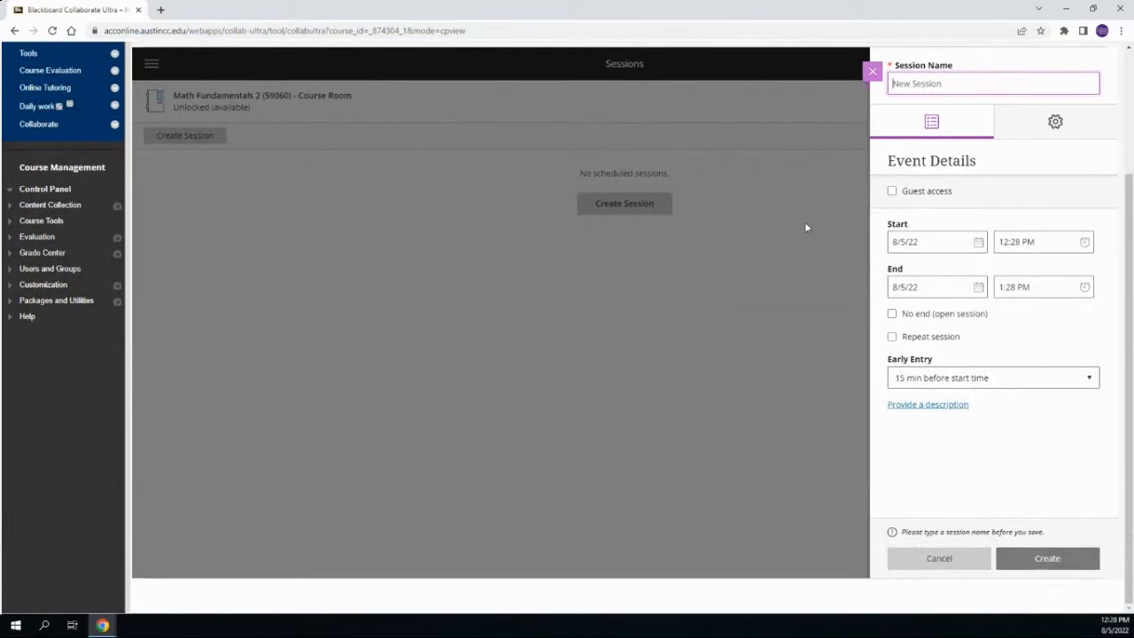
# Name the session "Tues-Thurs 9-12pm" and enable guest access
pyautogui.scroll(1, 945, 275)
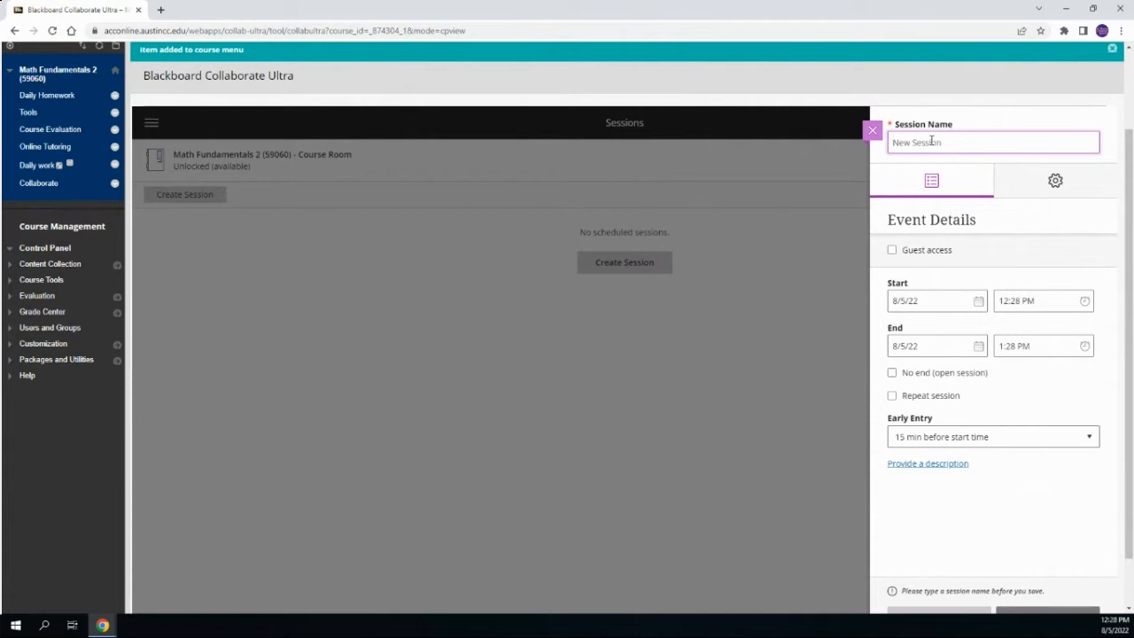
pyautogui.write('1')
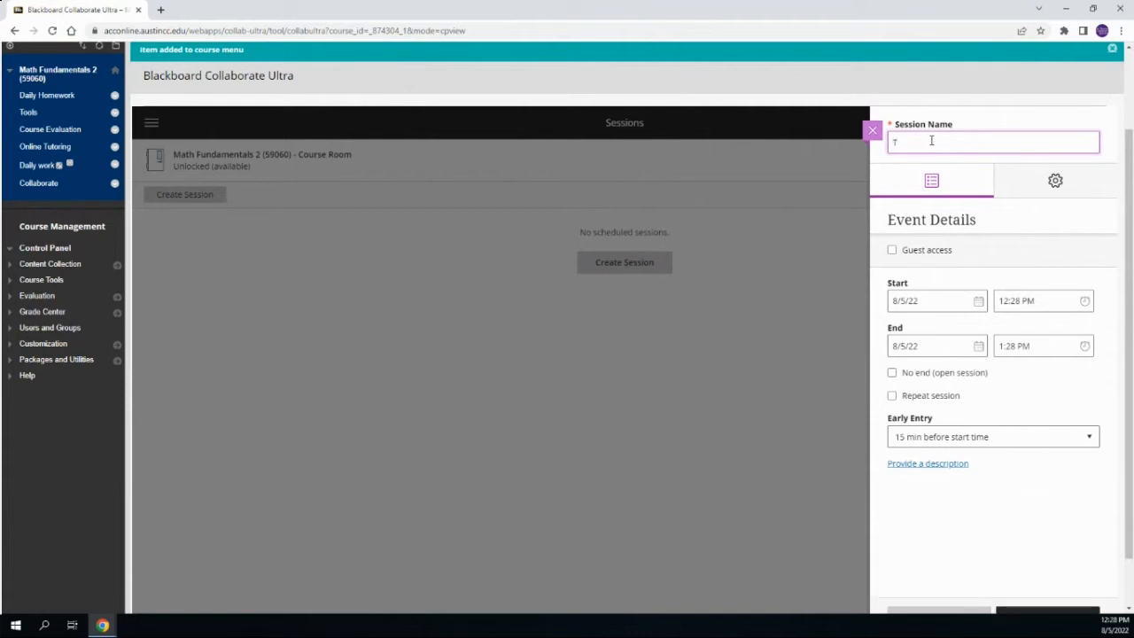
pyautogui.write('ues-Thurs 9-12pm')
pyautogui.click(892, 252)
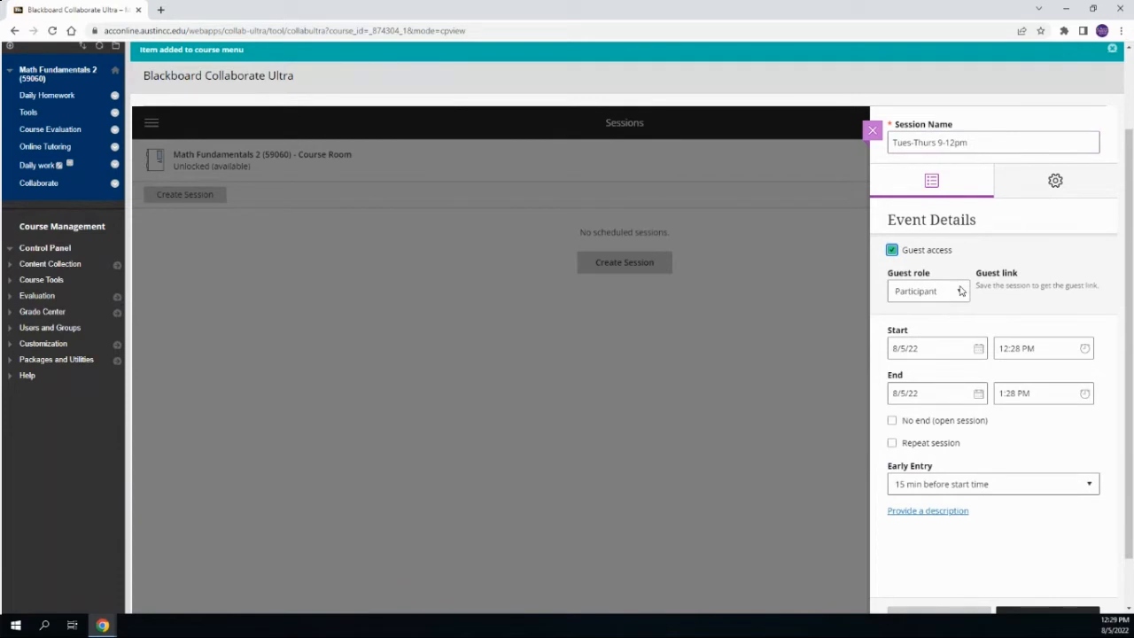
# Set the session's start to 8/22/22 at 9:00 AM
pyautogui.scroll(-1, 939, 294)
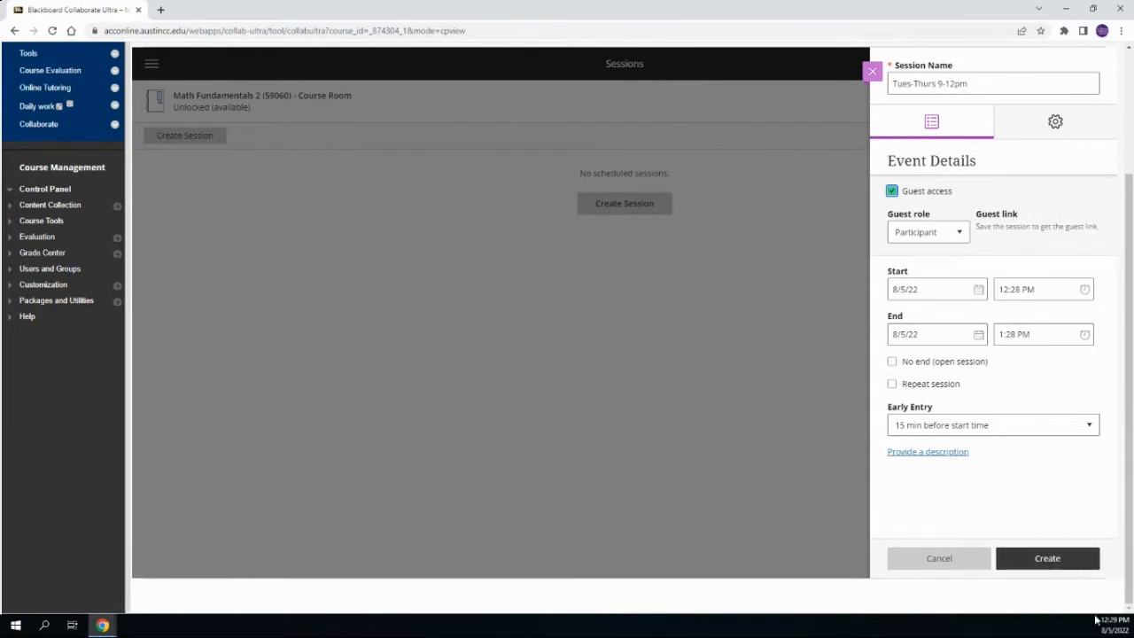
pyautogui.click(930, 291)
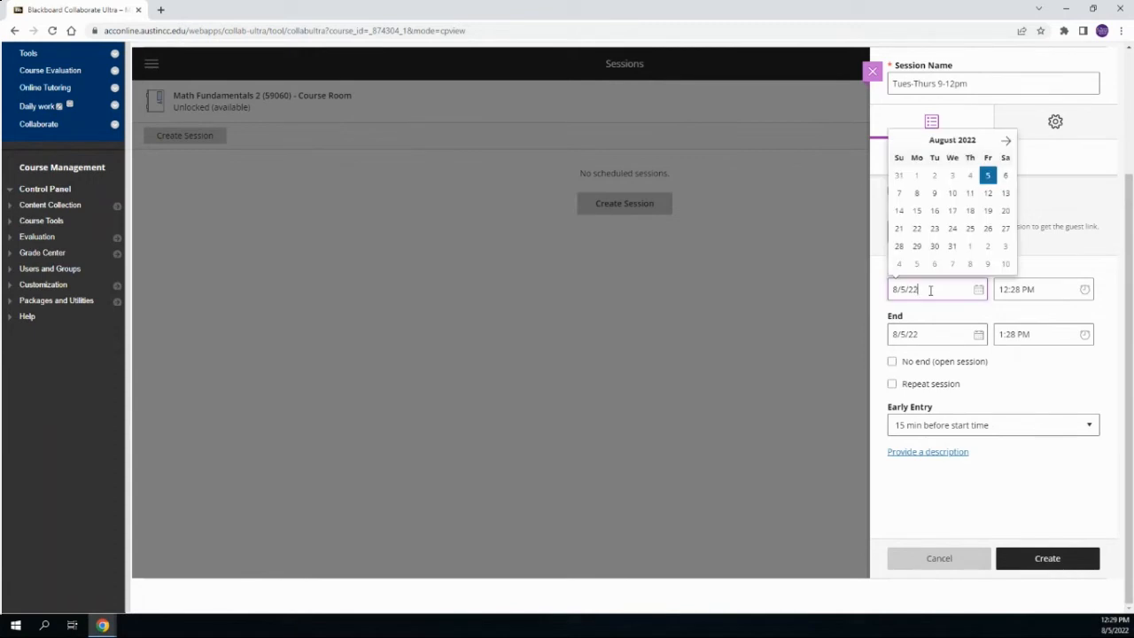
pyautogui.click(917, 228)
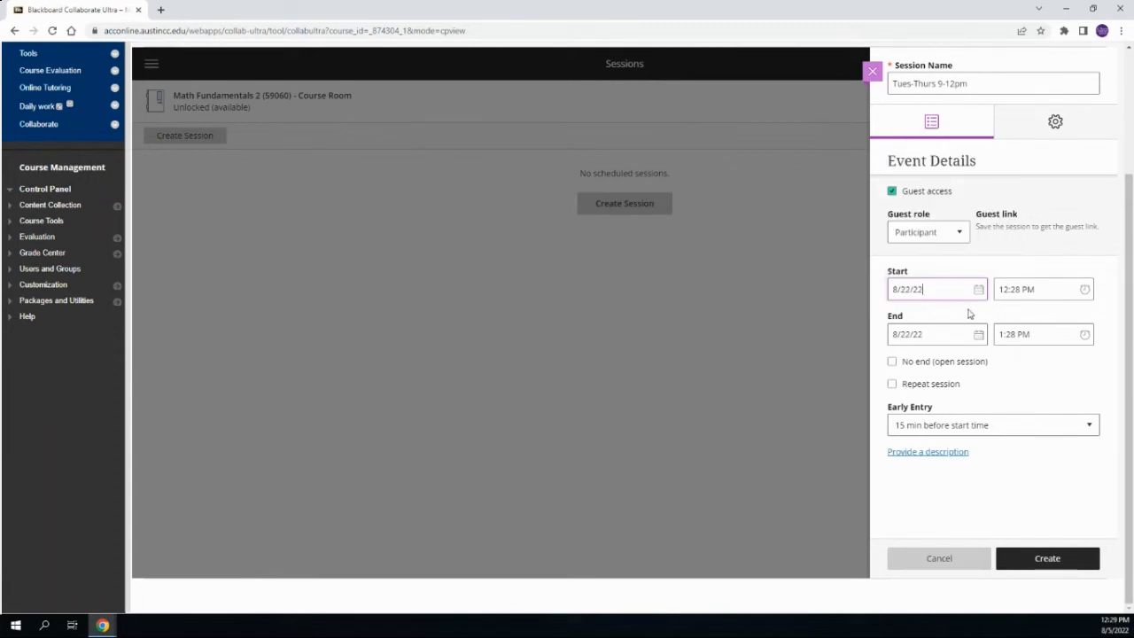
pyautogui.click(1085, 290)
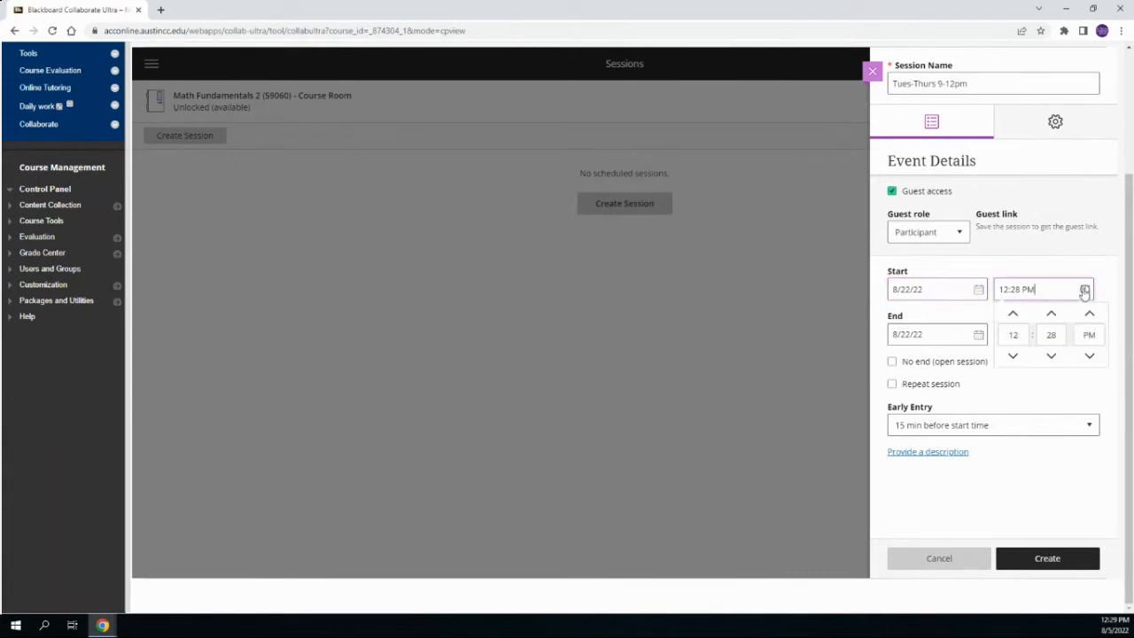
pyautogui.click(1014, 356)
pyautogui.click(1015, 357)
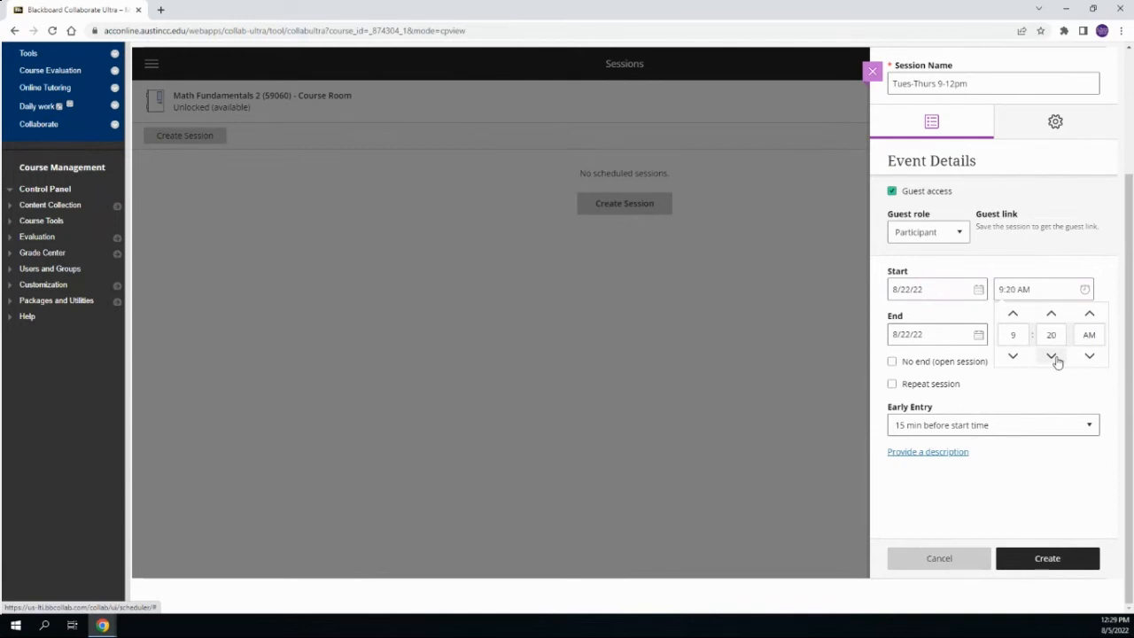
pyautogui.click(1051, 335)
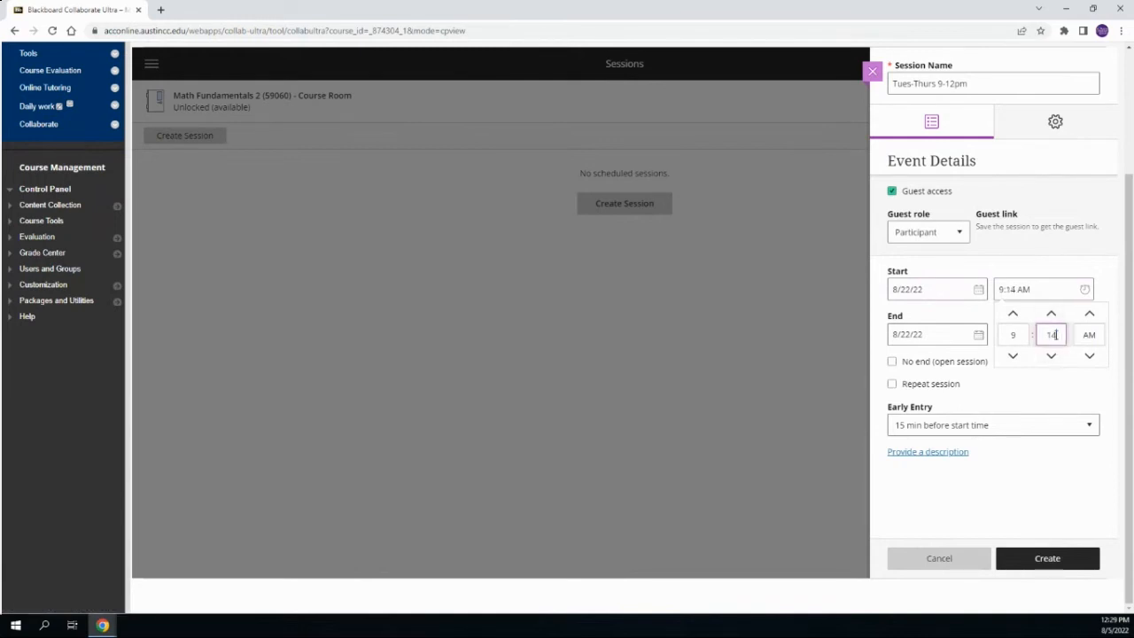
pyautogui.write('00')
pyautogui.click(960, 312)
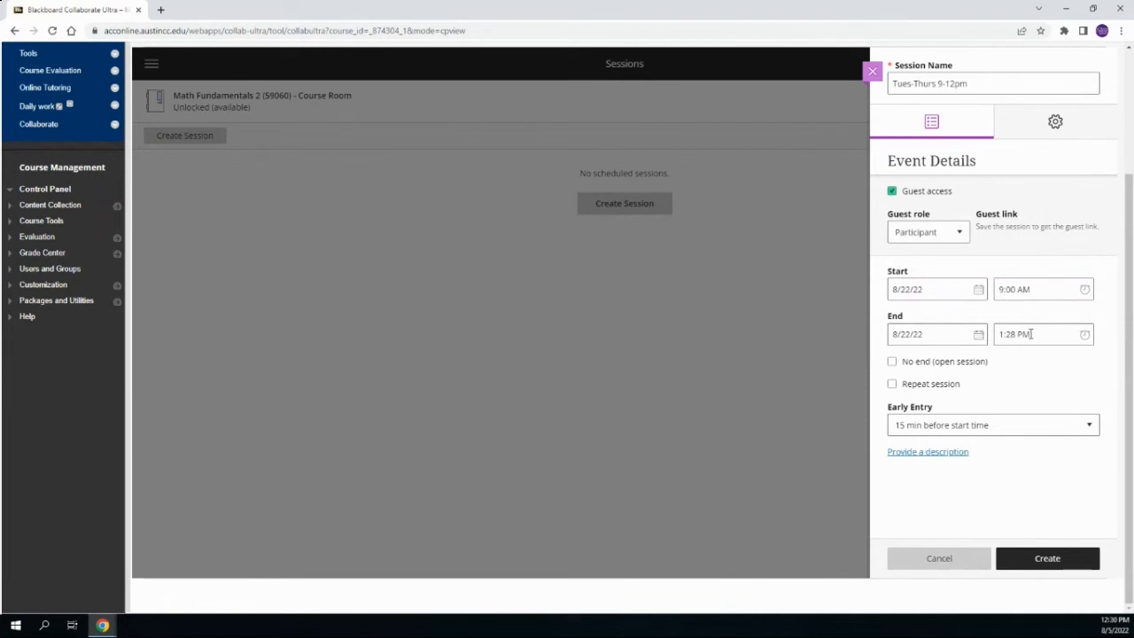
# Set the session's end time to 12:00 PM
pyautogui.click(1085, 334)
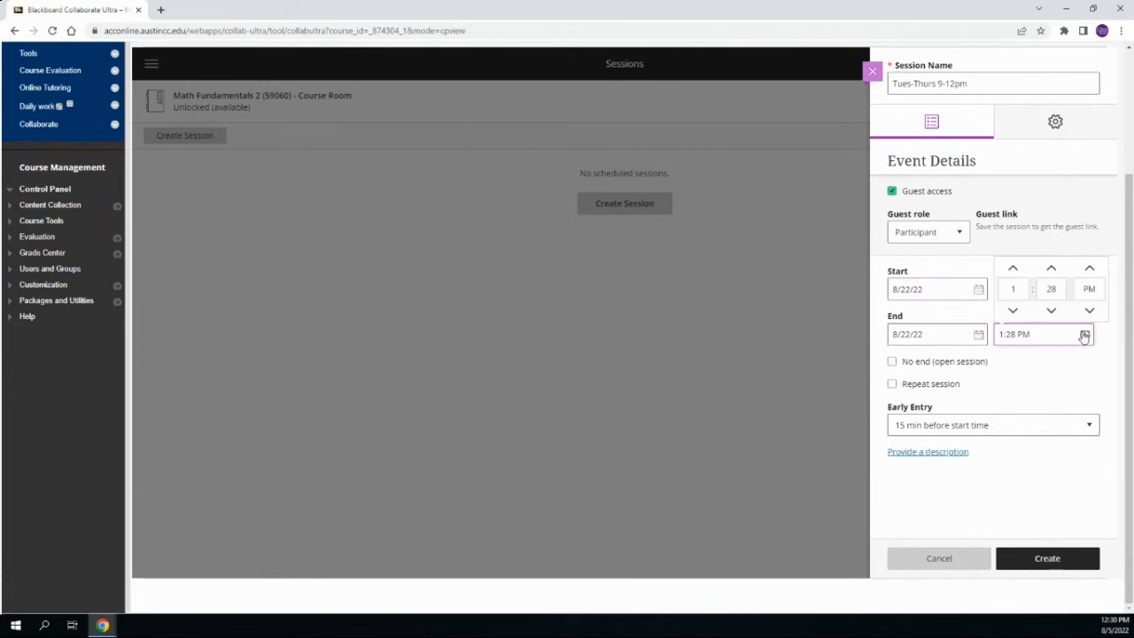
pyautogui.click(1016, 289)
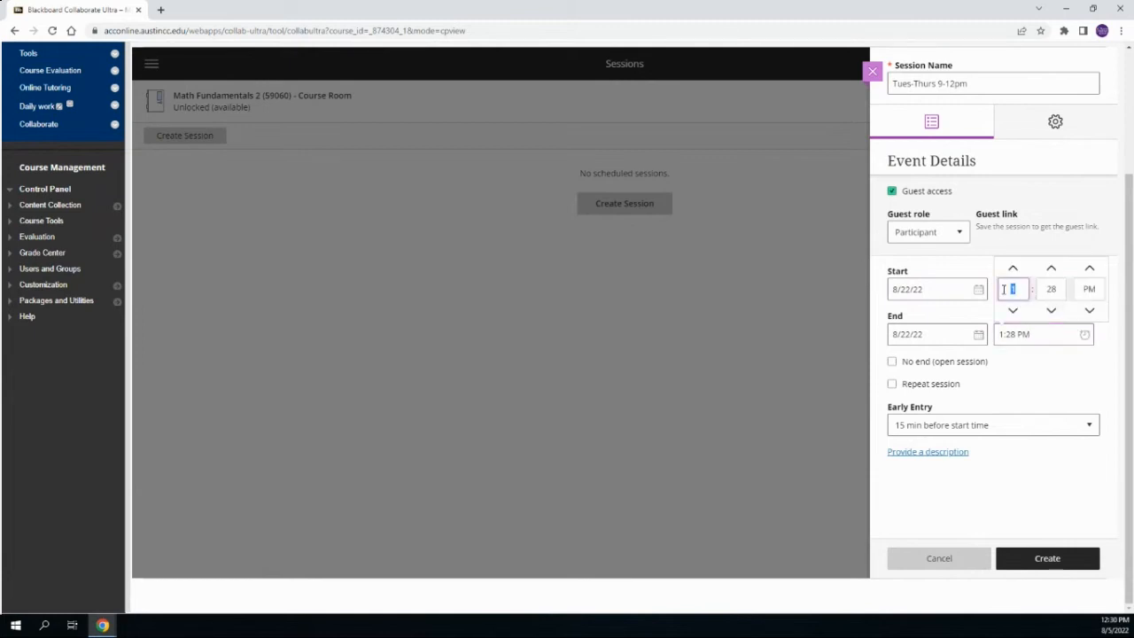
pyautogui.write('2')
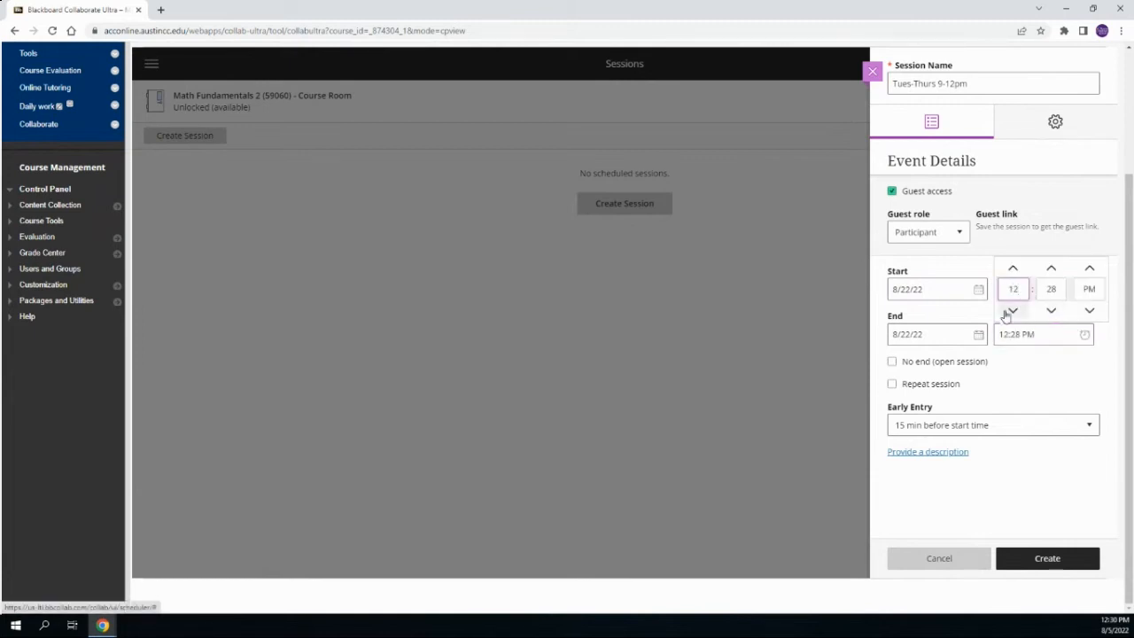
pyautogui.click(1051, 289)
pyautogui.write('00')
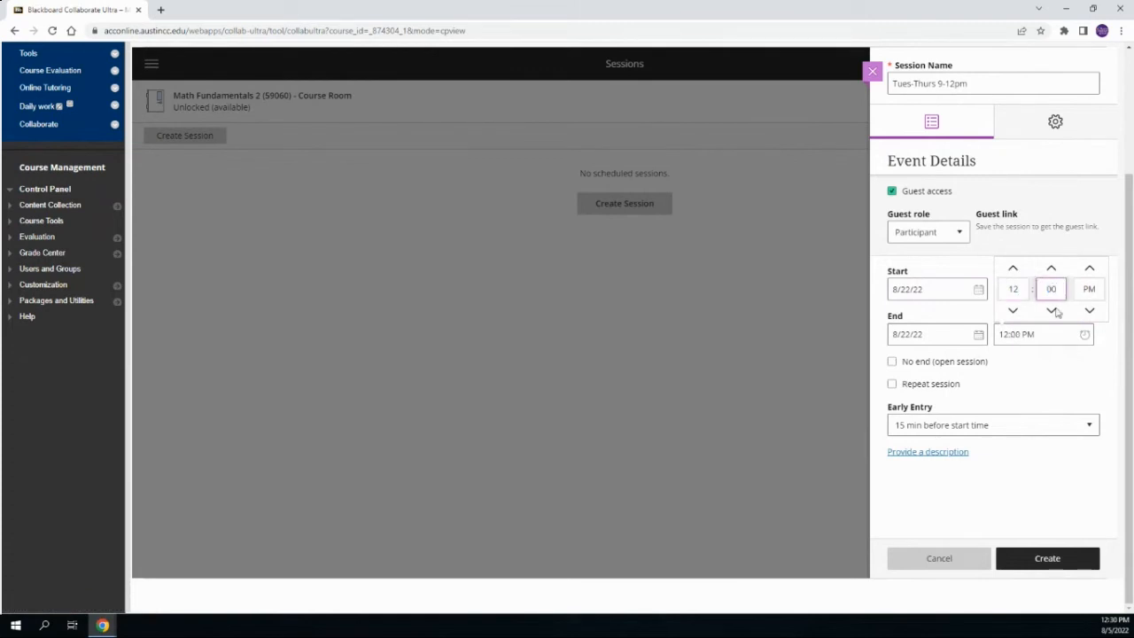
pyautogui.click(1079, 367)
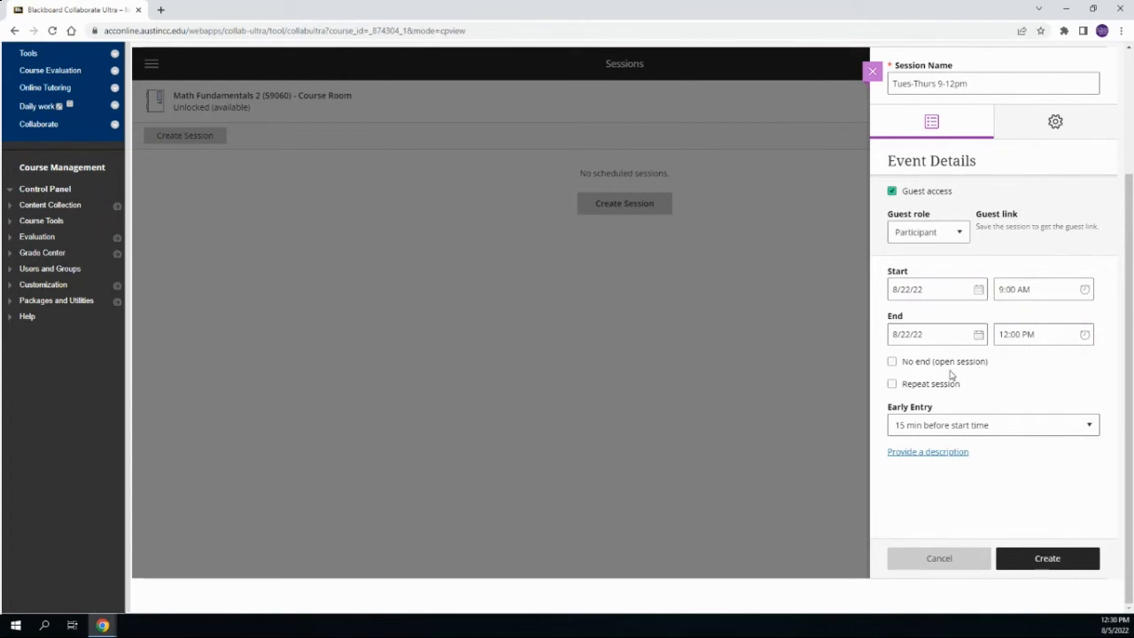
# Make the session repeat weekly on Tuesday and Thursday, removing Monday from the selected days
pyautogui.click(891, 386)
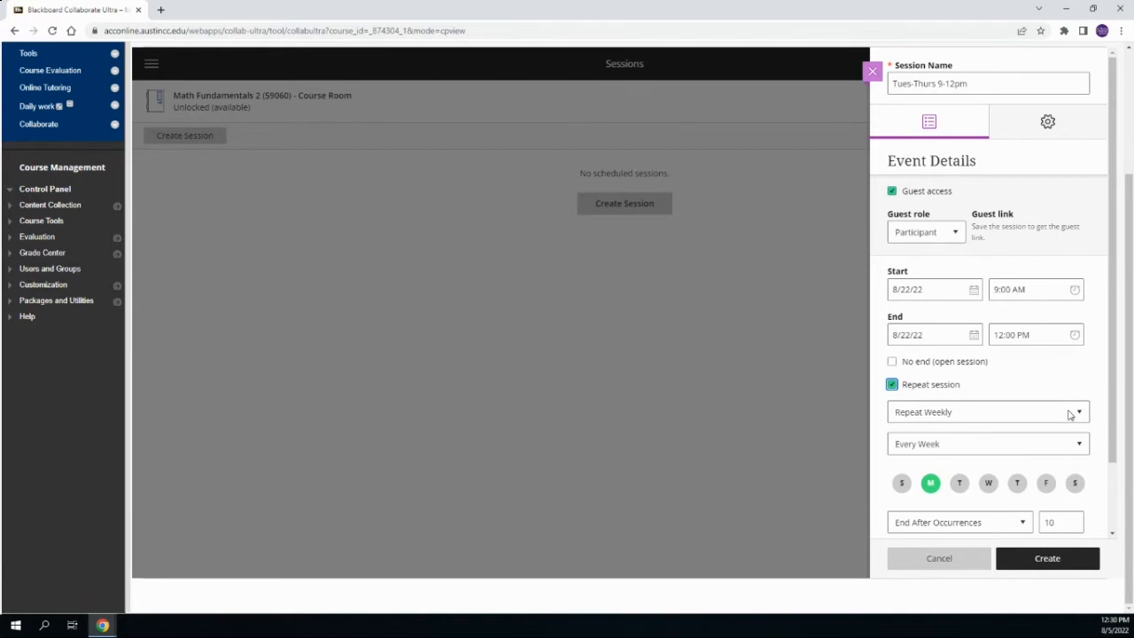
pyautogui.click(960, 483)
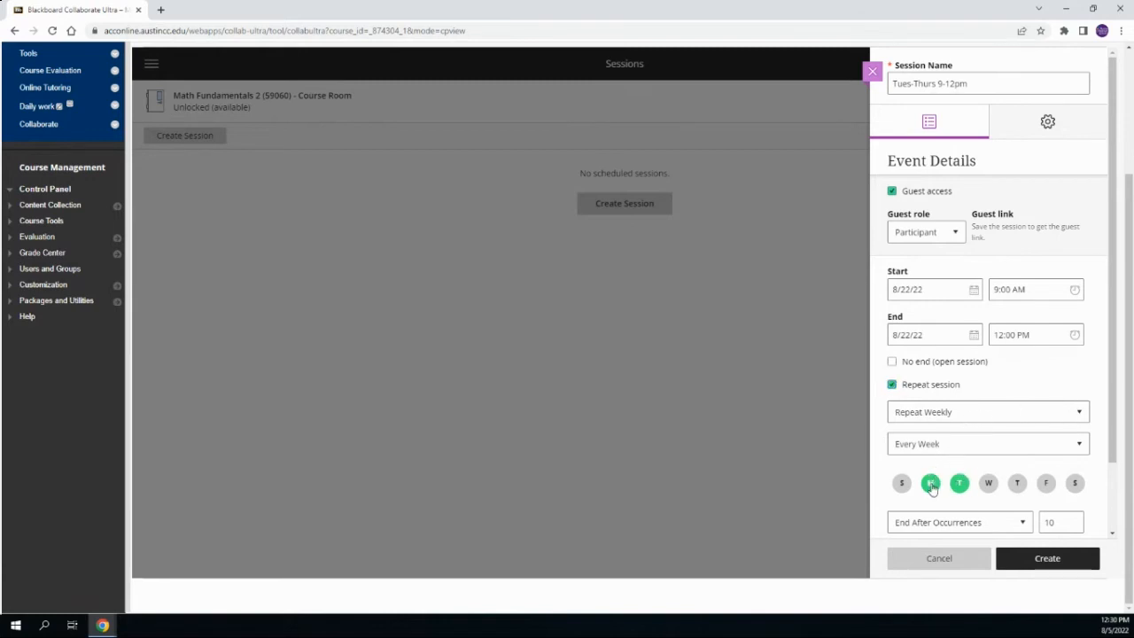
pyautogui.click(932, 484)
pyautogui.click(1017, 483)
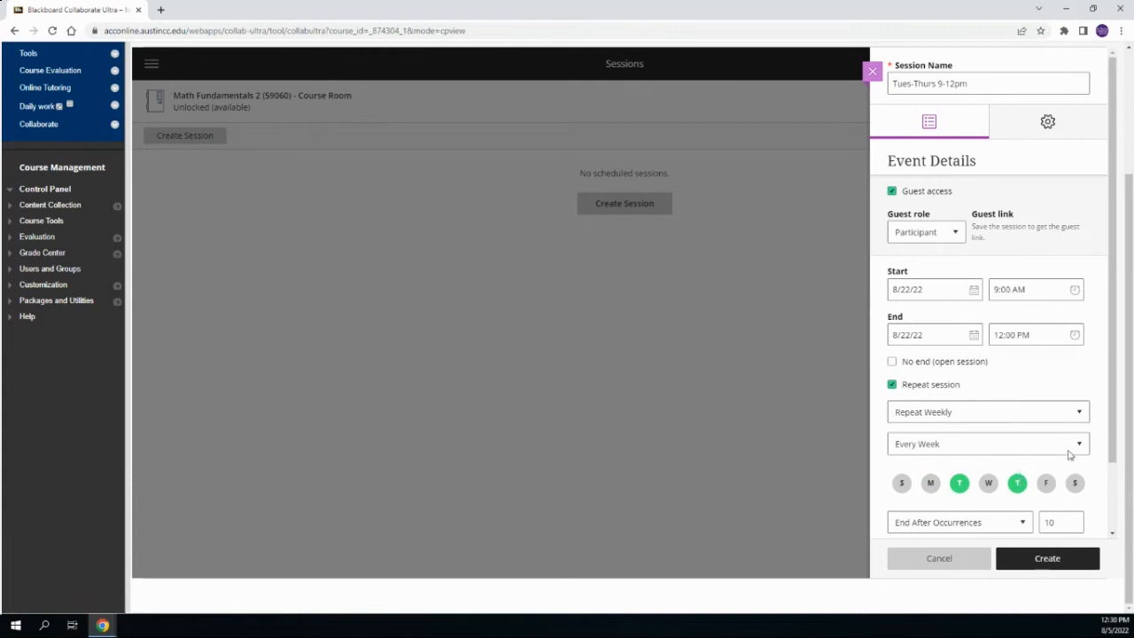
# Check the October 2022 dates in the system calendar, returning to the session's event details without discarding changes
pyautogui.scroll(-2, 1069, 454)
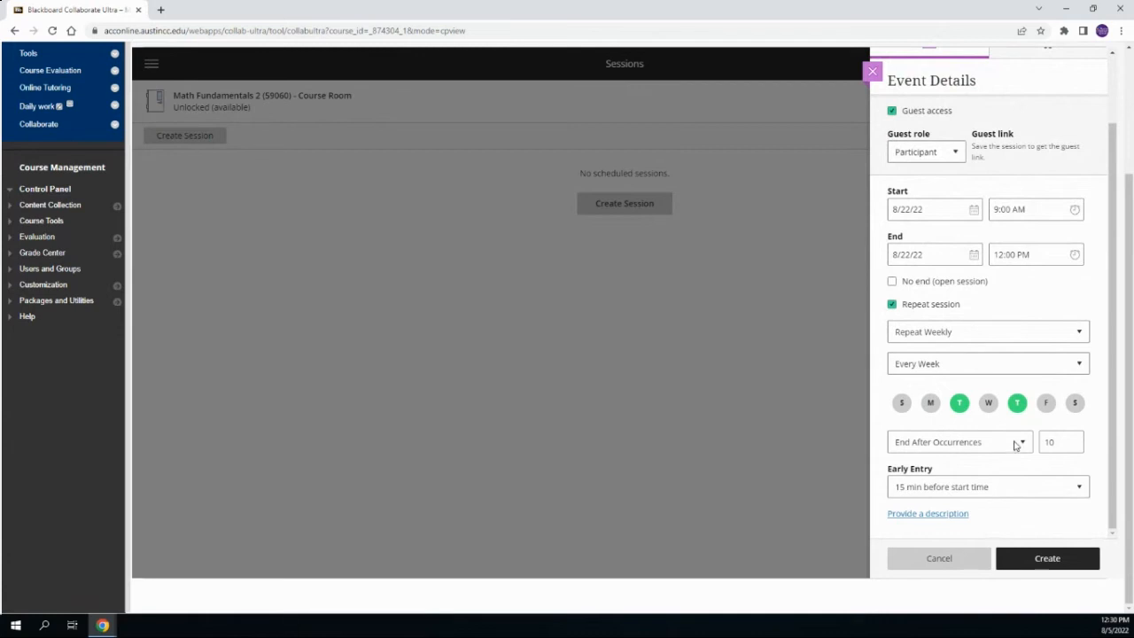
pyautogui.click(1113, 625)
pyautogui.click(1112, 403)
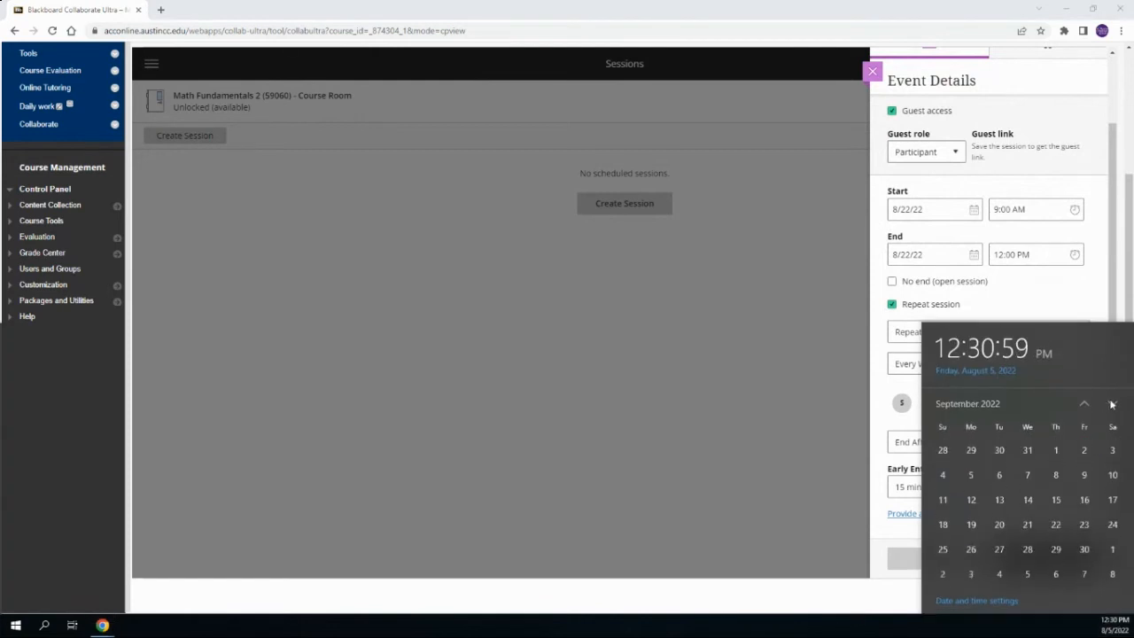
pyautogui.click(1113, 403)
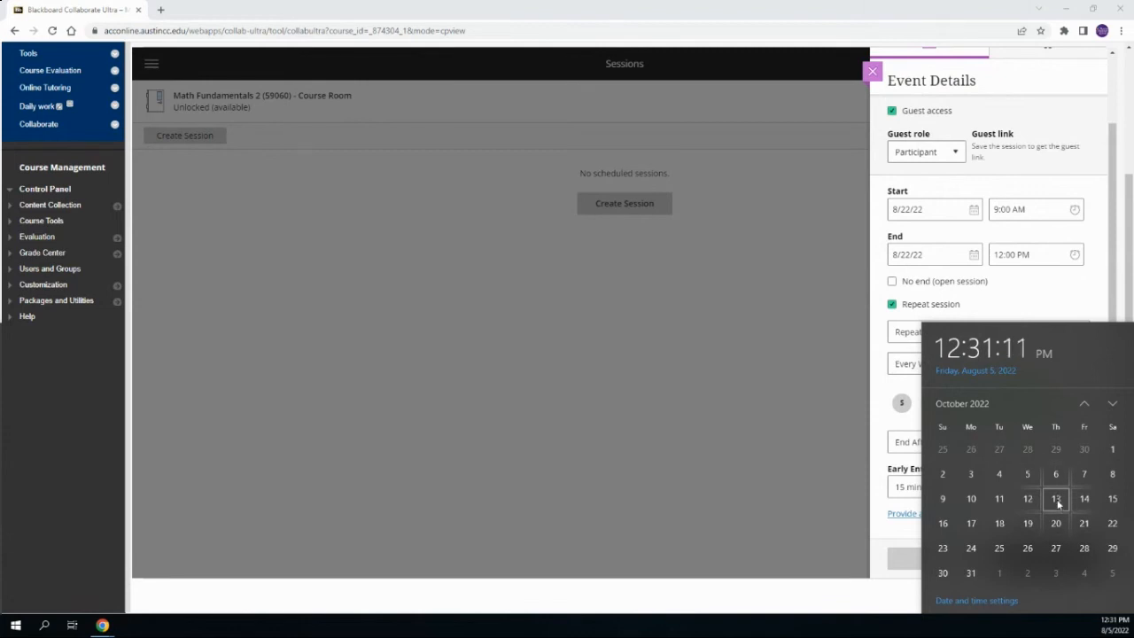
pyautogui.click(866, 480)
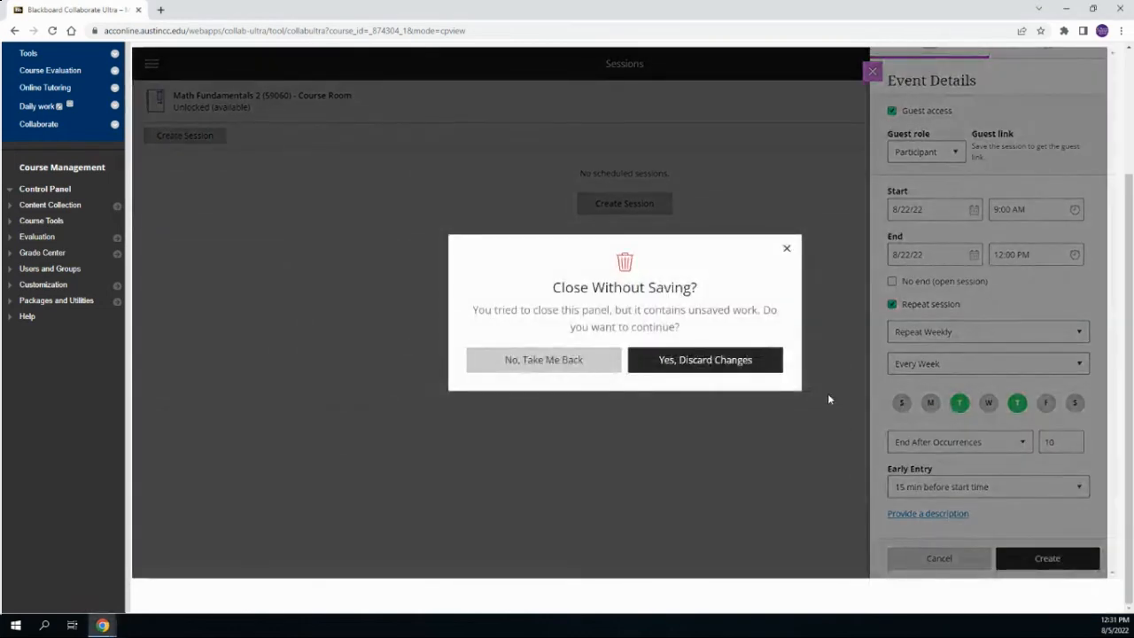
pyautogui.click(788, 250)
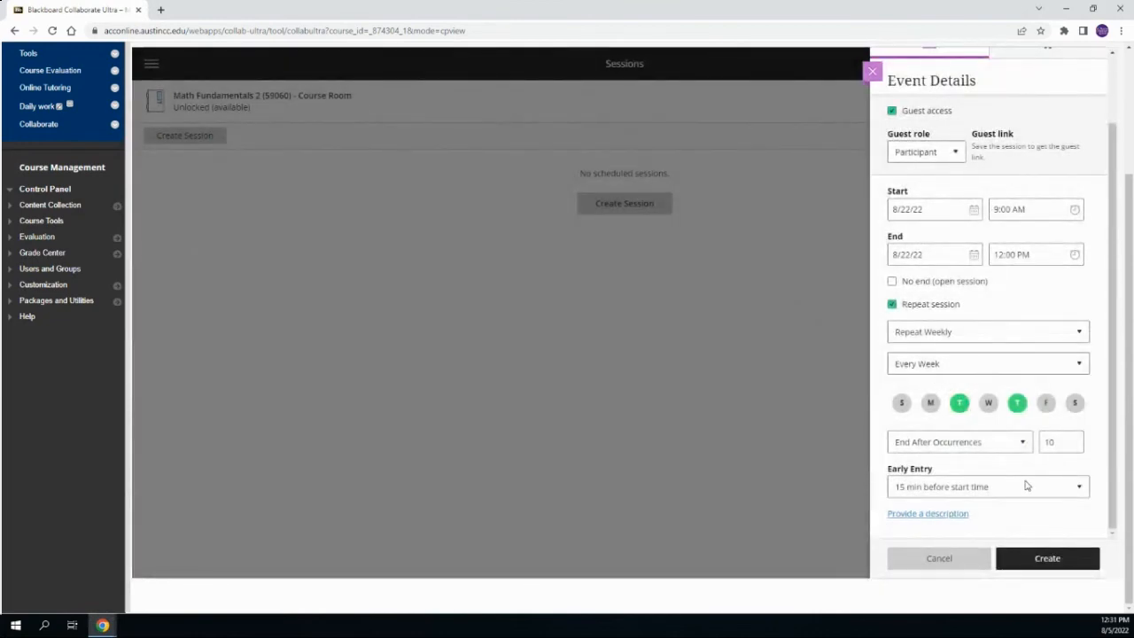
# Set the recurrence to end on a date, choosing 10/13/22
pyautogui.click(1026, 445)
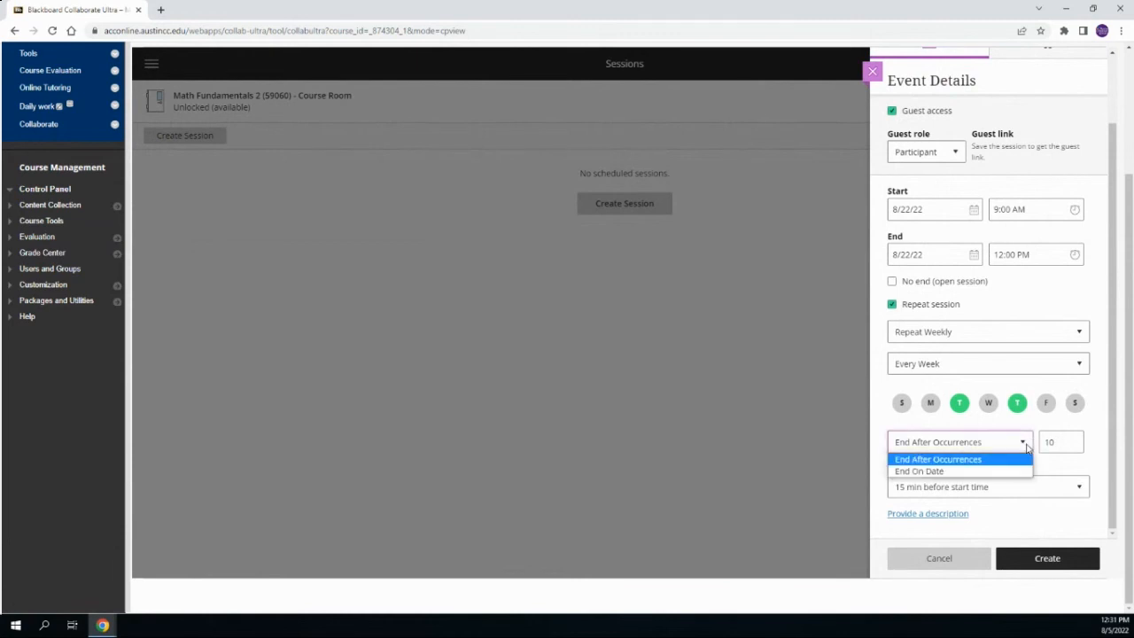
pyautogui.click(969, 472)
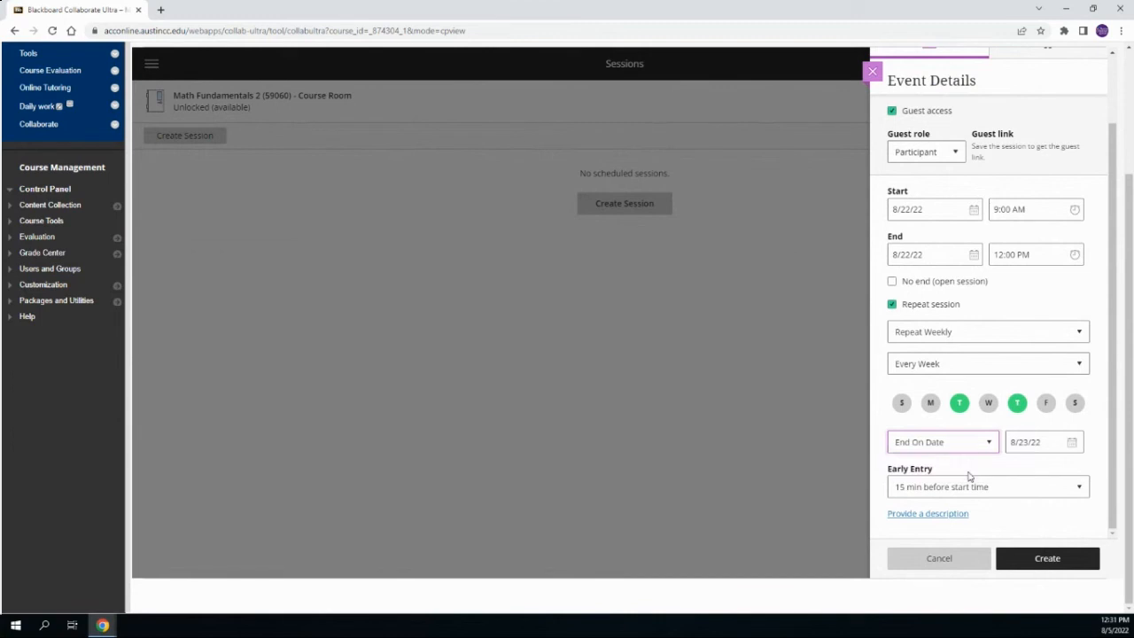
pyautogui.click(1072, 442)
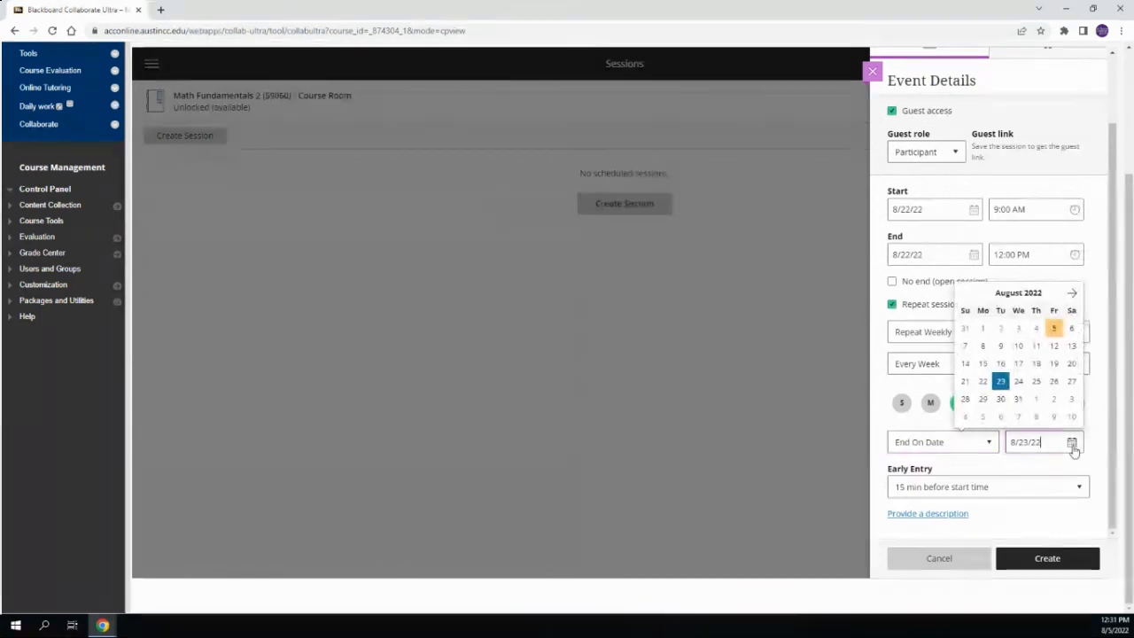
pyautogui.click(1074, 294)
pyautogui.click(1074, 293)
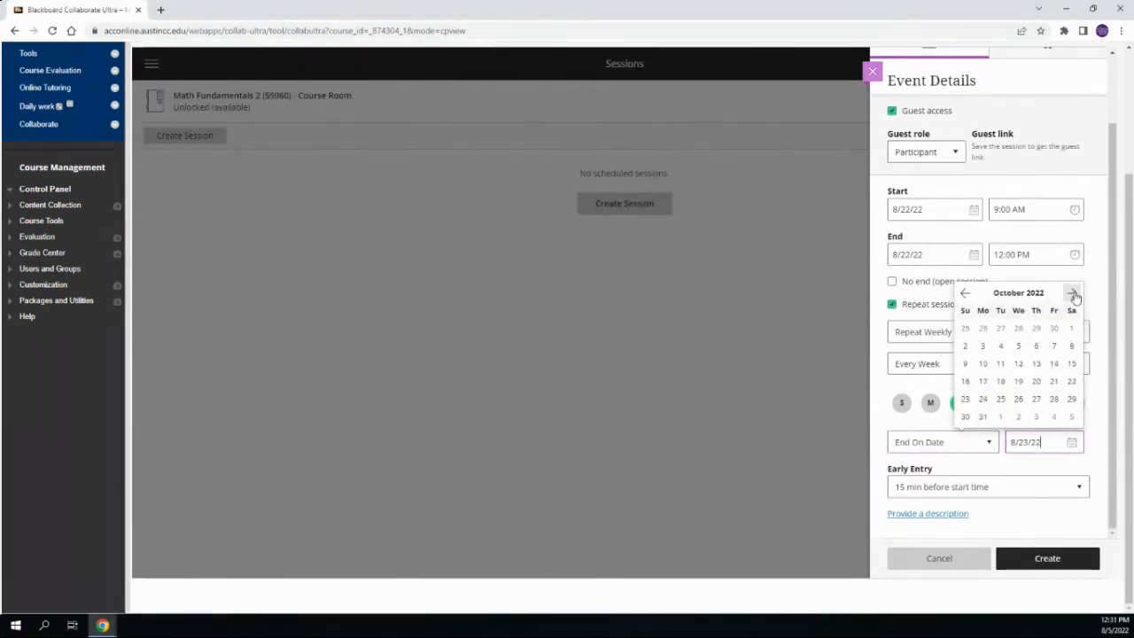
pyautogui.click(1036, 364)
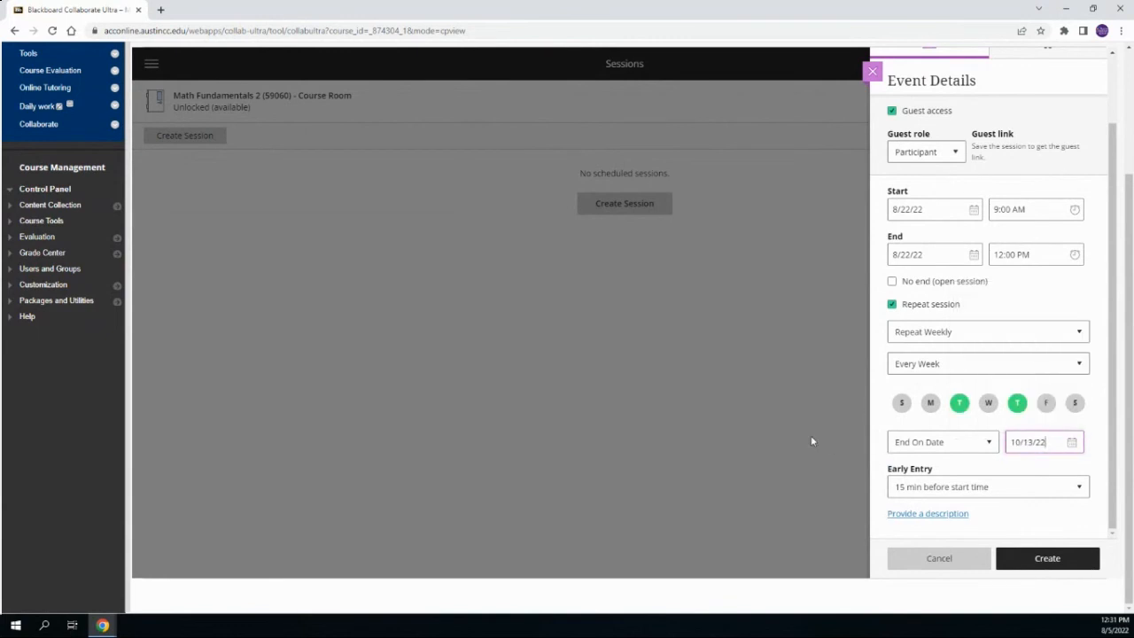
# Create the recurring session and close its event details
pyautogui.click(938, 473)
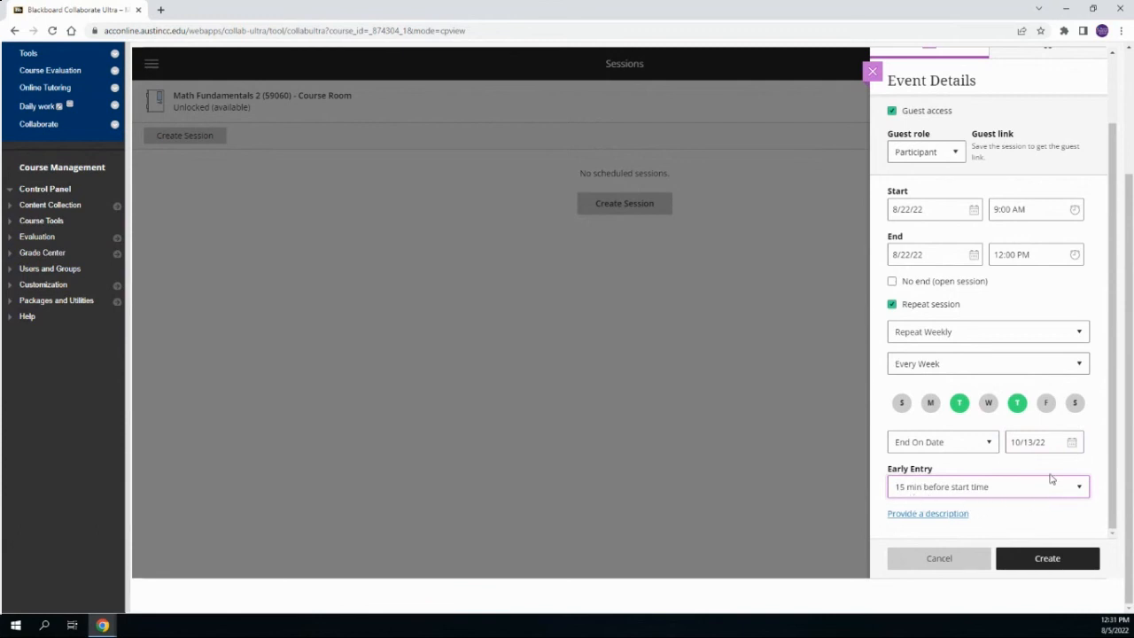
pyautogui.click(1048, 560)
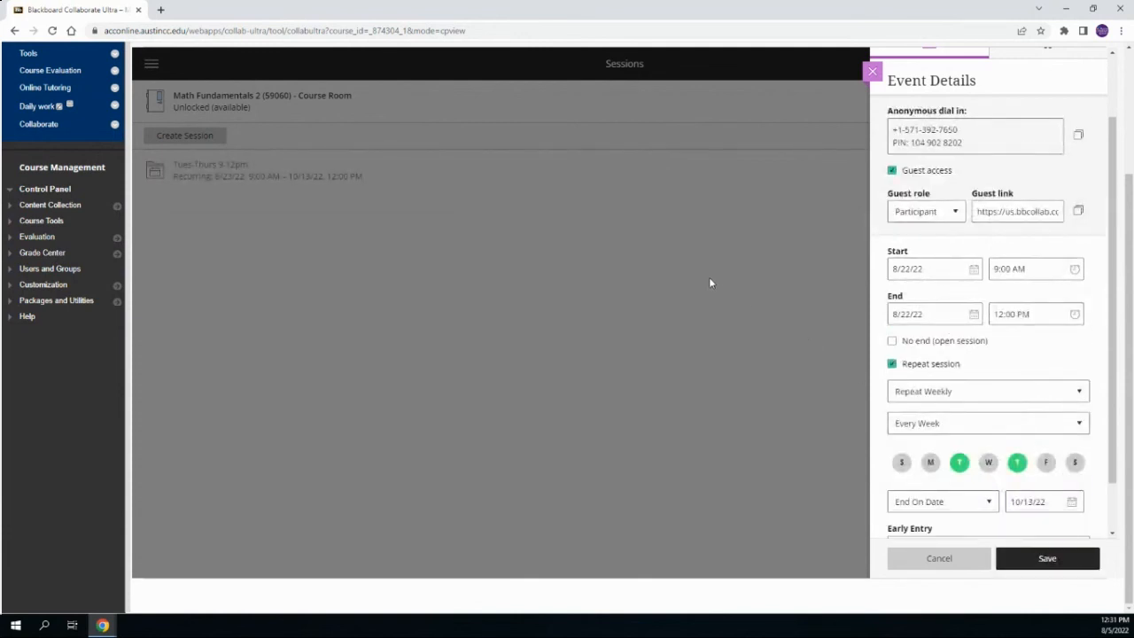
pyautogui.scroll(1, 725, 218)
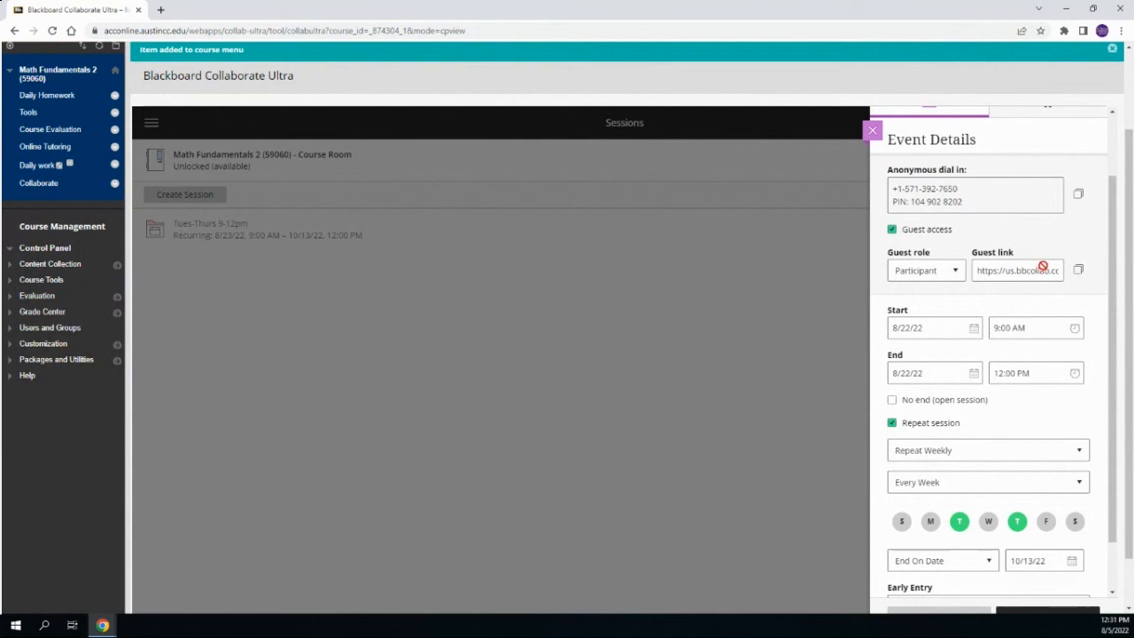
pyautogui.scroll(-4, 1070, 372)
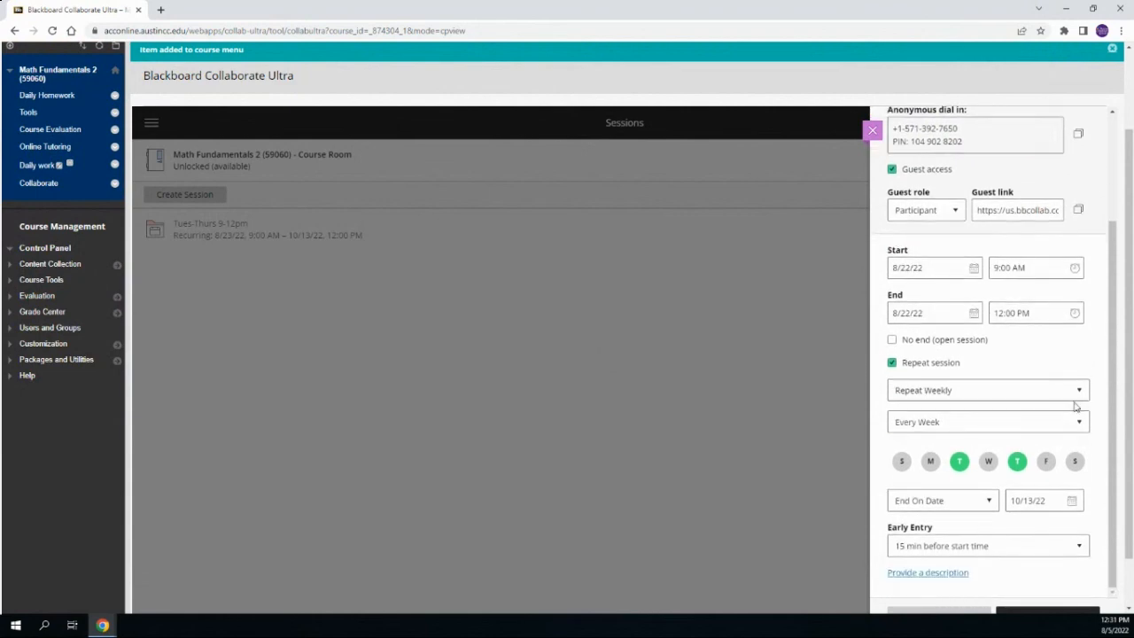
pyautogui.click(1057, 556)
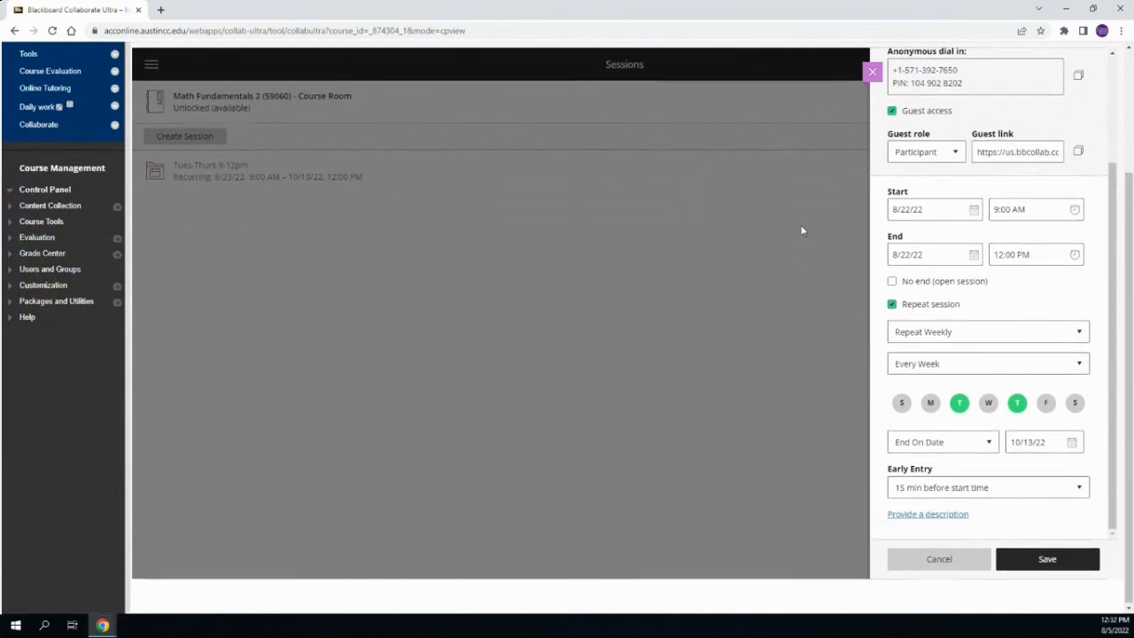
pyautogui.scroll(2, 800, 234)
pyautogui.click(873, 192)
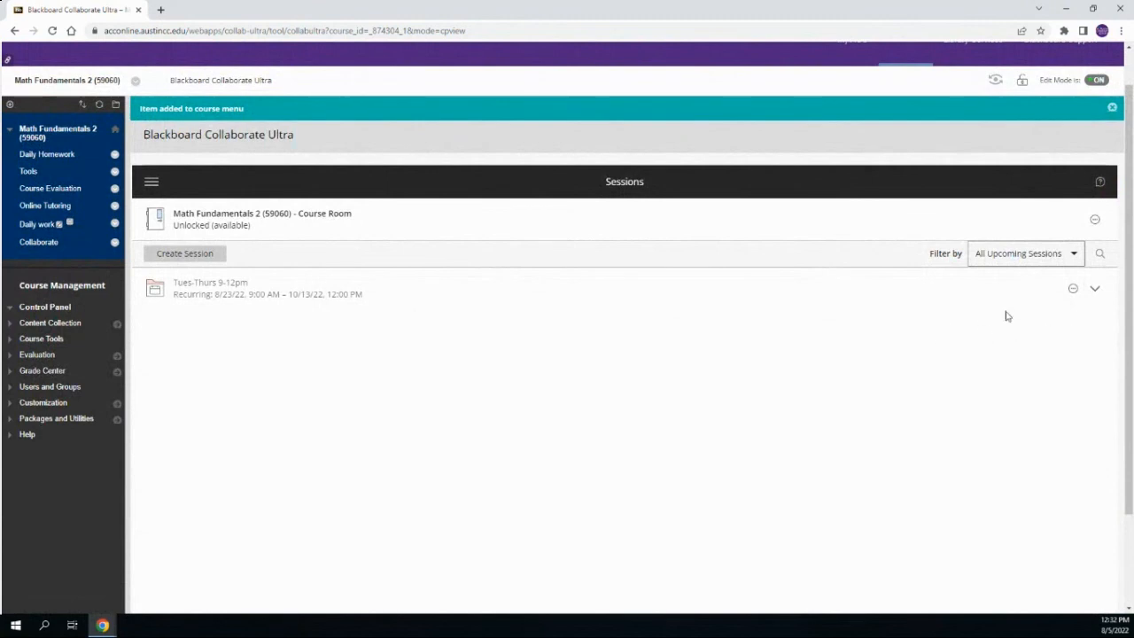
# View the options of the recurring Tues-Thurs 9-12pm session and expand it to look through its individual dates
pyautogui.click(1073, 290)
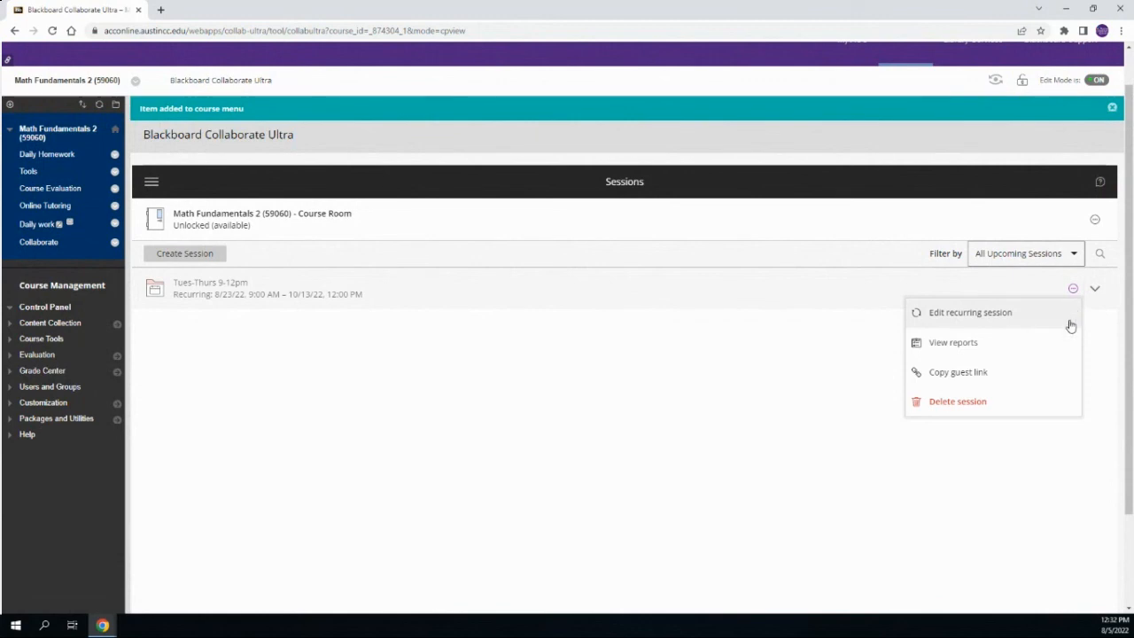
pyautogui.click(1101, 322)
pyautogui.click(1096, 291)
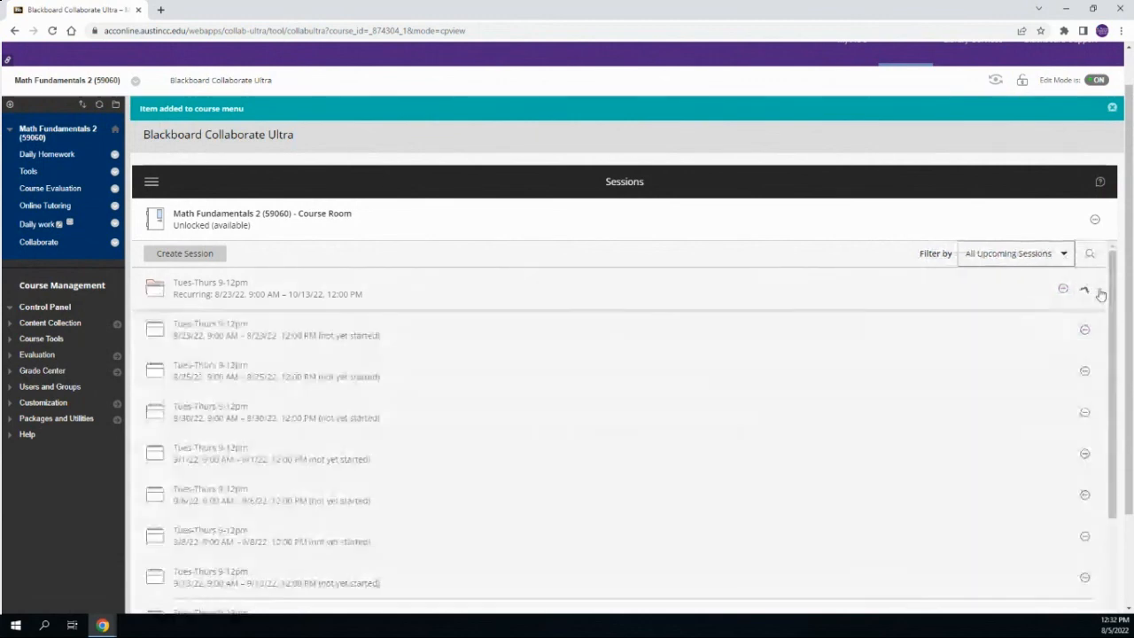
pyautogui.scroll(-1, 401, 345)
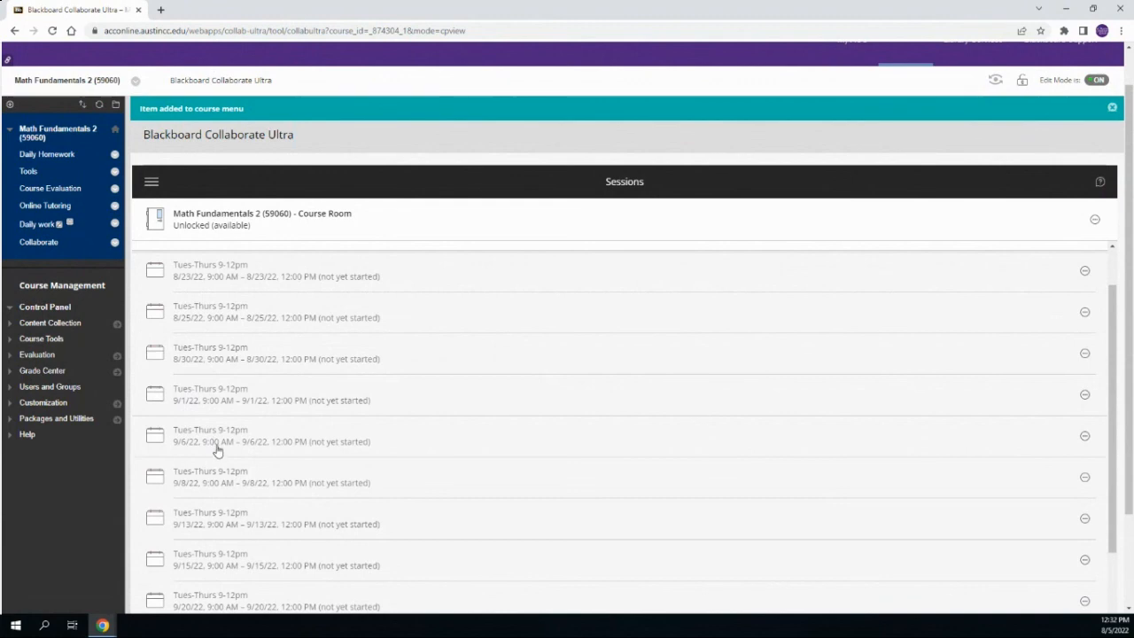
pyautogui.scroll(1, 435, 386)
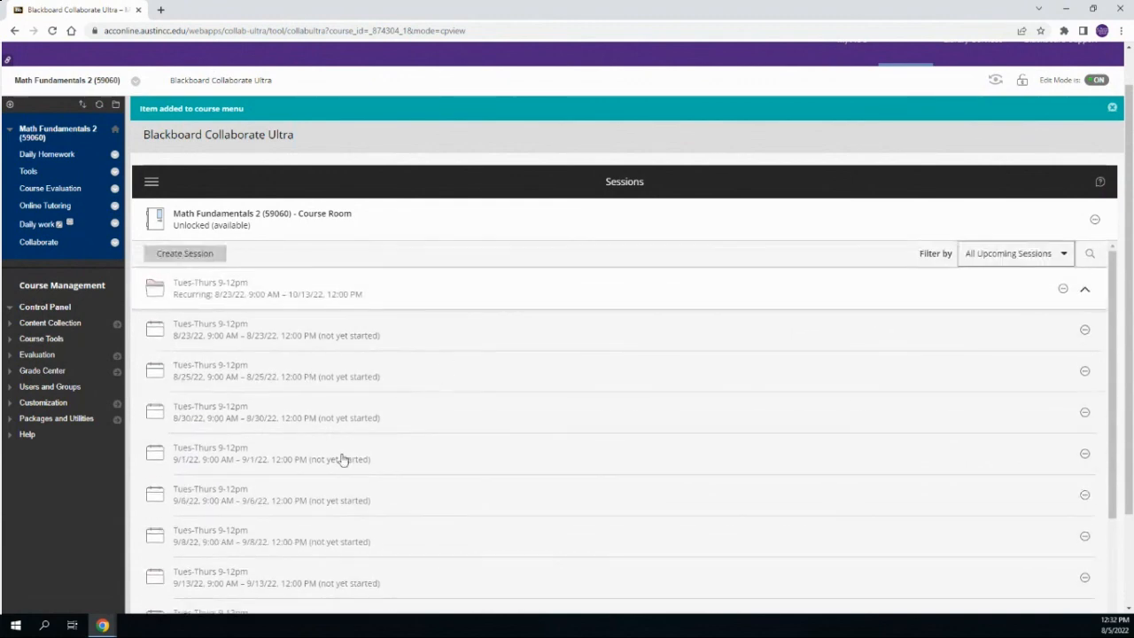